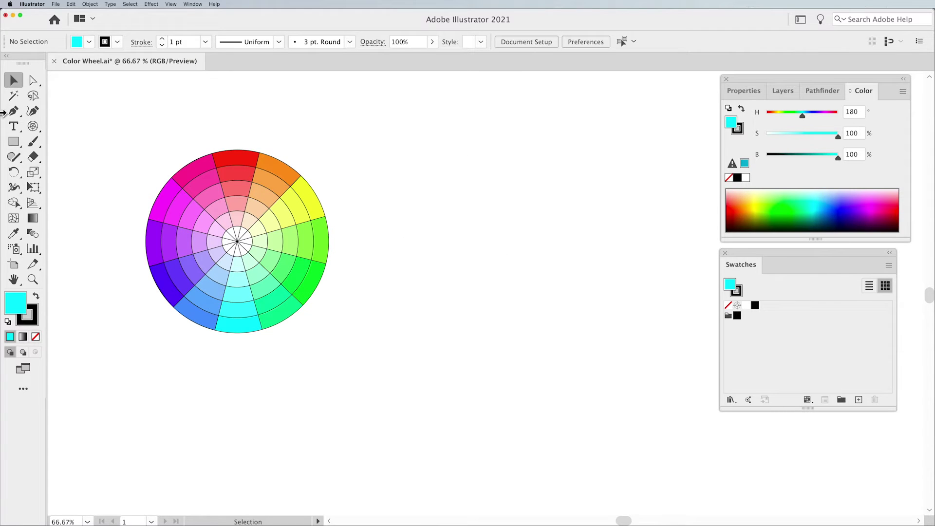
Step: Draw a 500 px polar grid with 5 concentric and 12 radial dividers beside the wheel
click(33, 127)
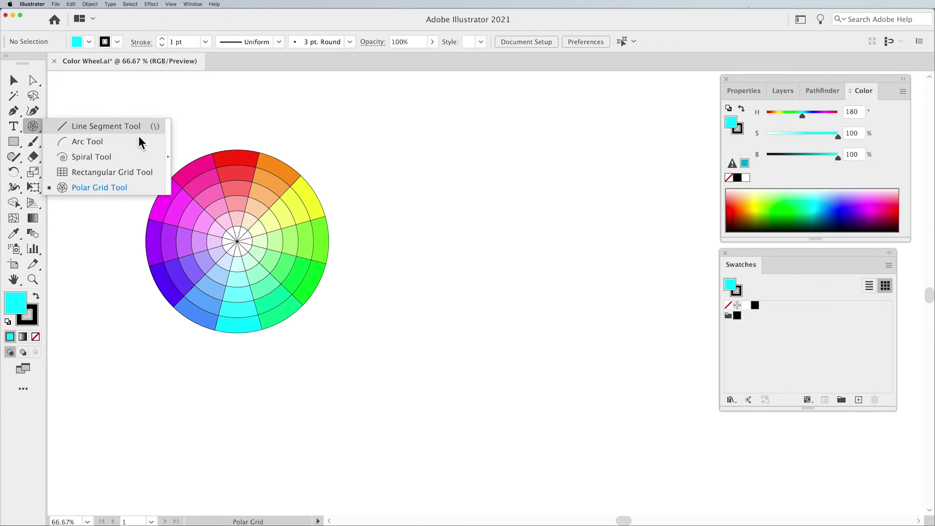
click(121, 188)
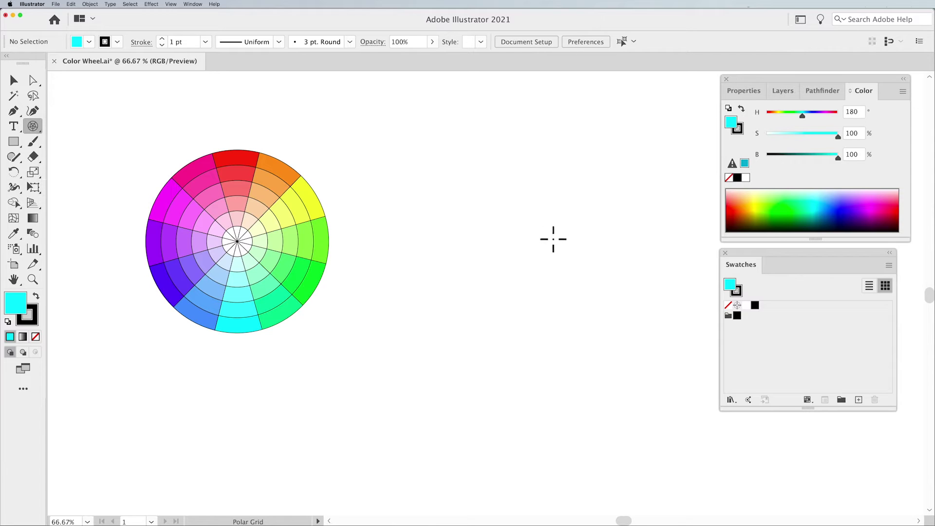
click(508, 243)
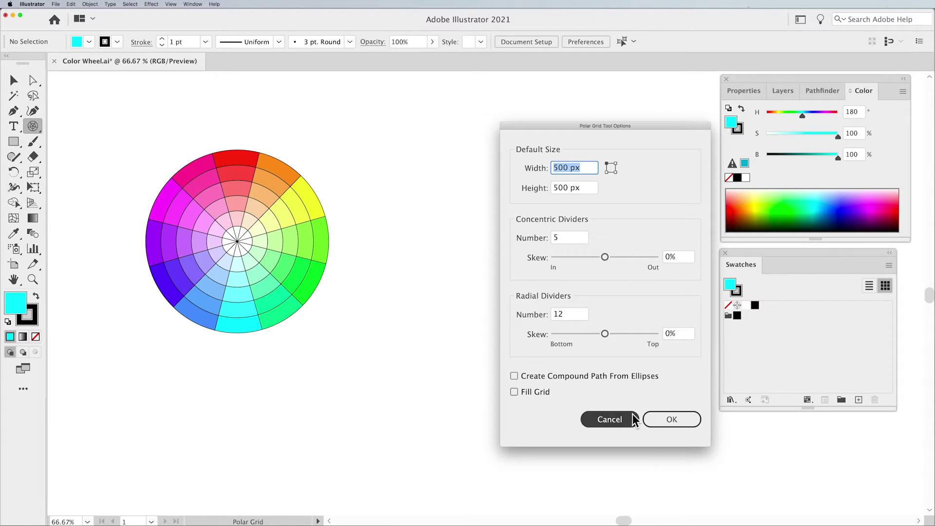
click(684, 420)
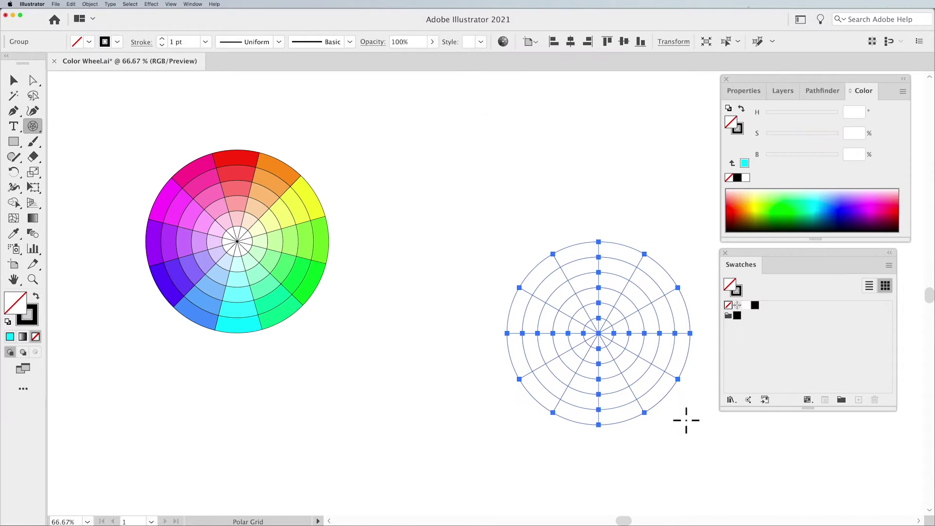
Step: Move the polar grid closer to the colour wheel and expand its group in Layers
key(v)
drag(599, 334, 509, 250)
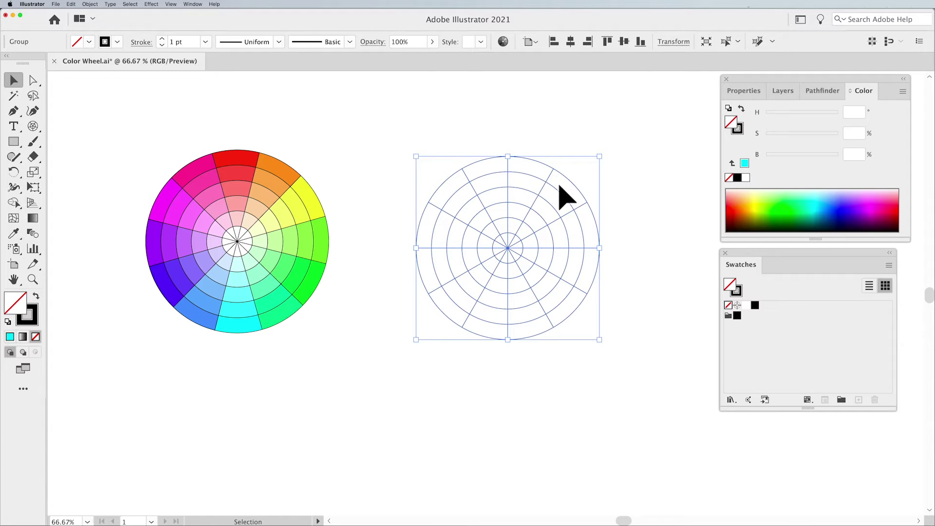
click(785, 93)
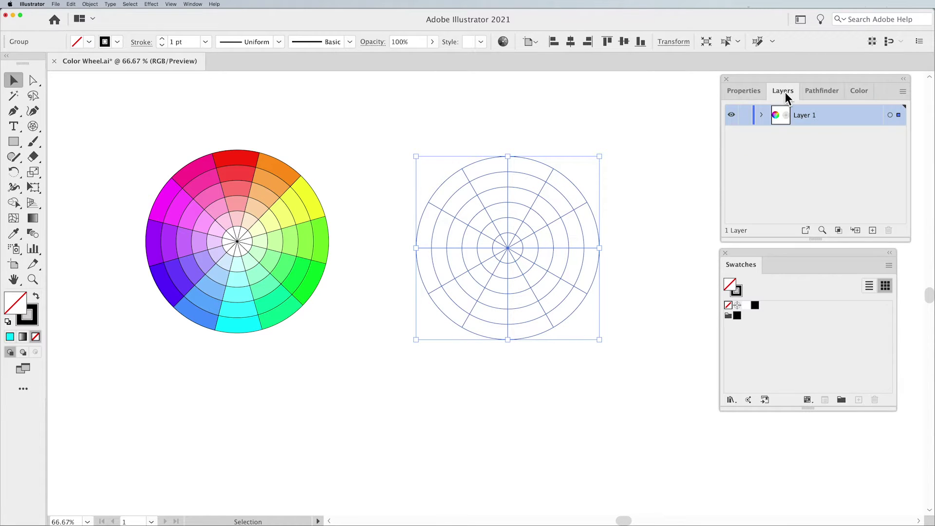
click(762, 114)
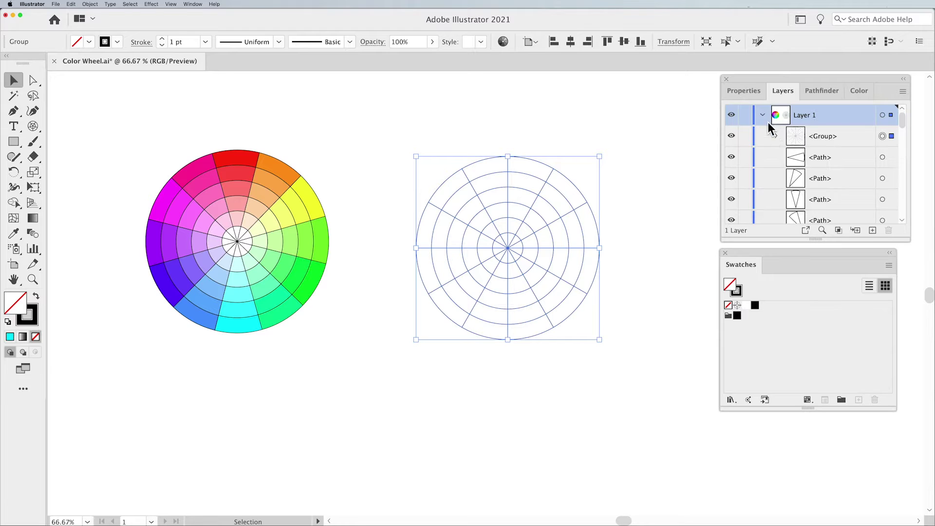
click(777, 136)
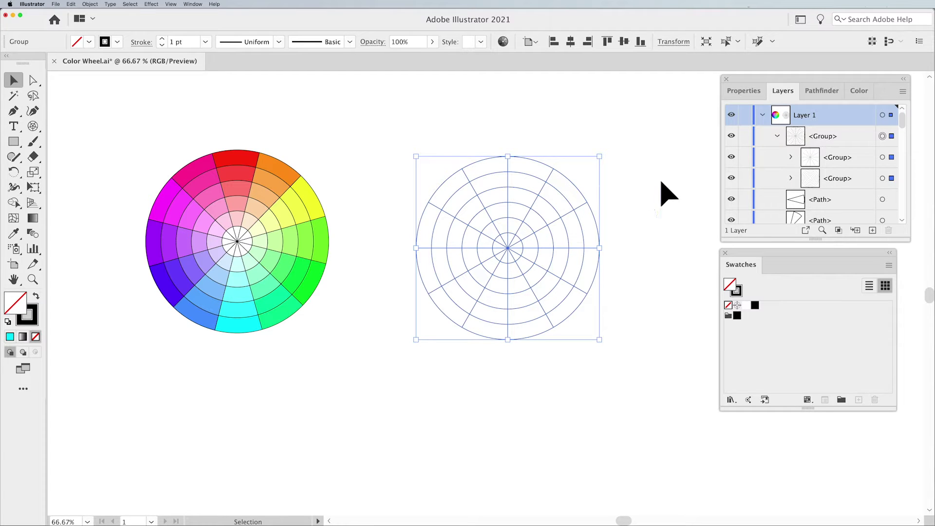
Step: Scale the grid's radial spoke group slightly so the spokes overhang the outer circle
click(882, 157)
drag(601, 157, 605, 156)
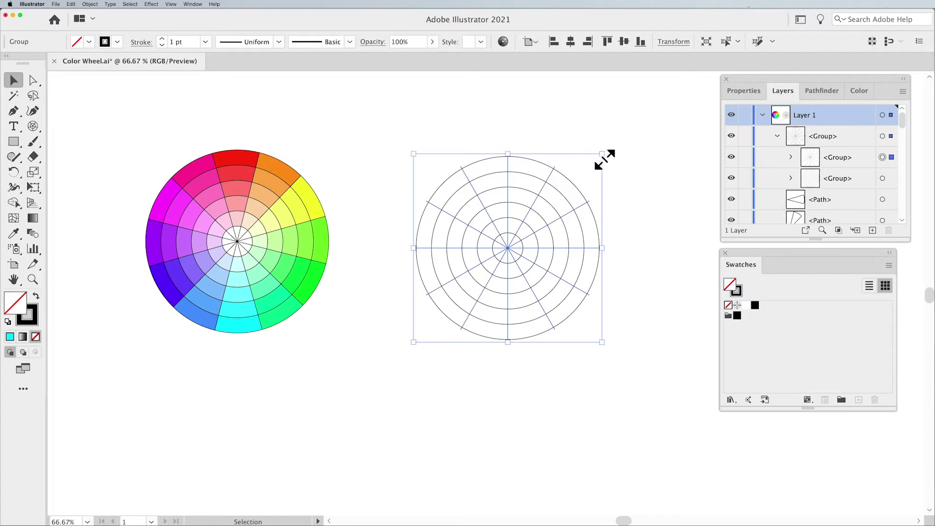
click(638, 206)
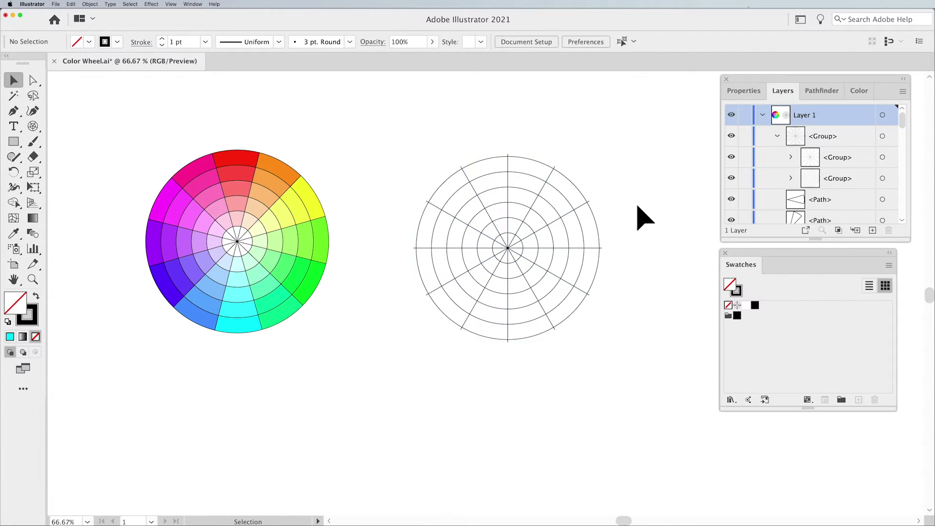
drag(634, 155, 396, 379)
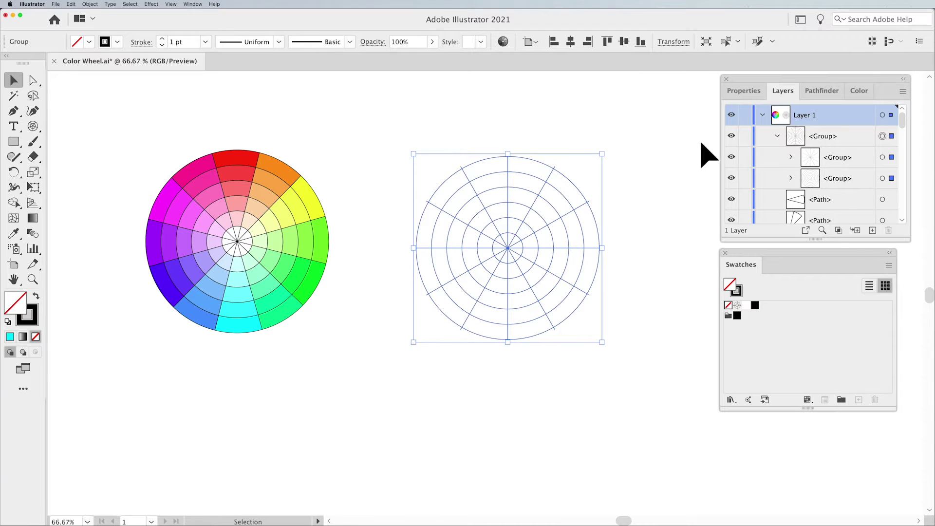
Step: Divide the polar grid with Pathfinder and ungroup the resulting segment paths
click(814, 92)
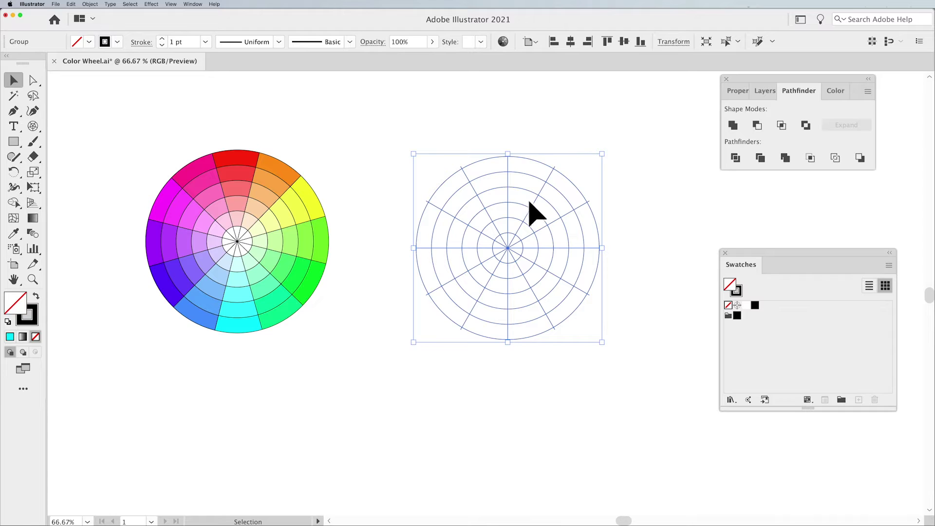
click(735, 158)
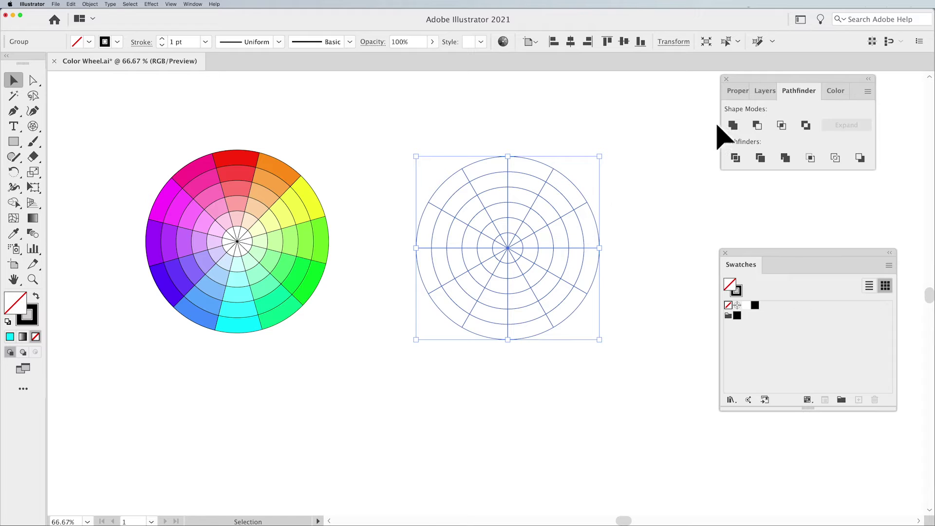
click(768, 90)
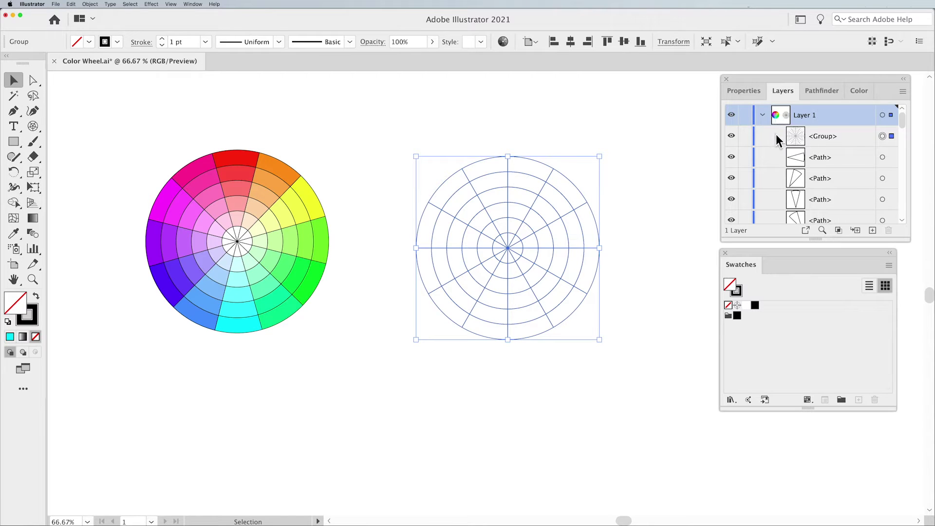
click(777, 135)
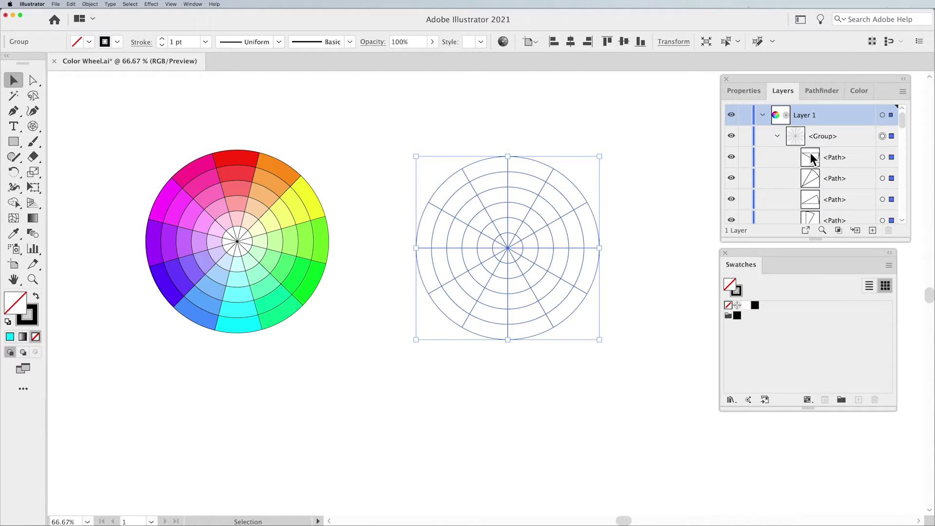
click(777, 136)
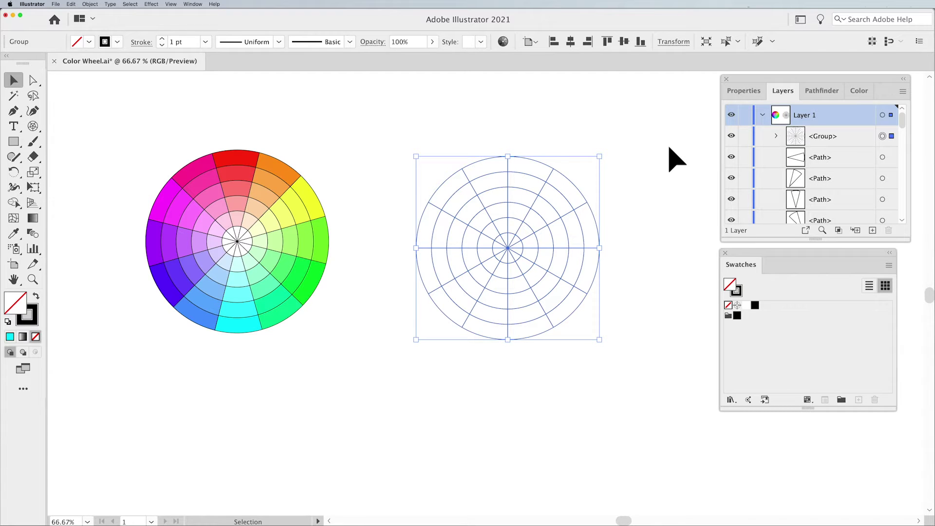
key(super+shift+g)
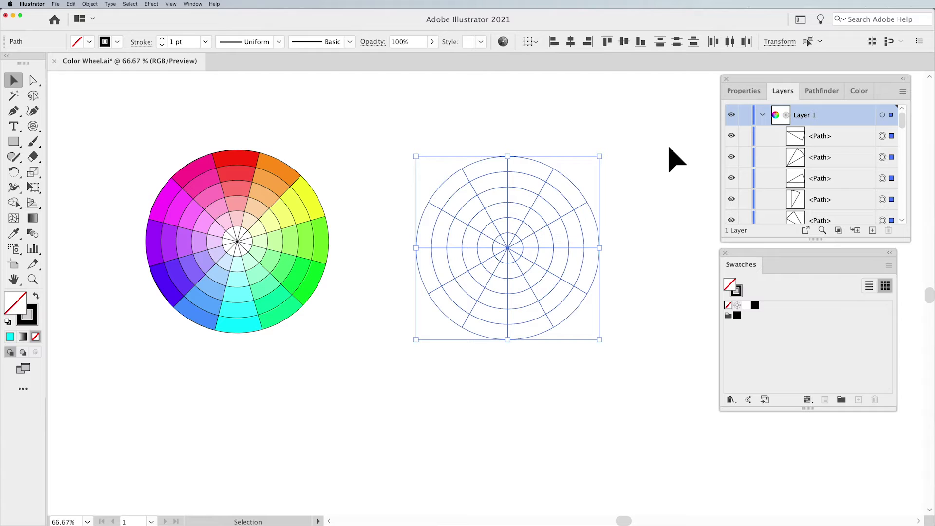
Step: Fill the top outer-ring segment yellow, with the Color panel in HSB mode
click(762, 115)
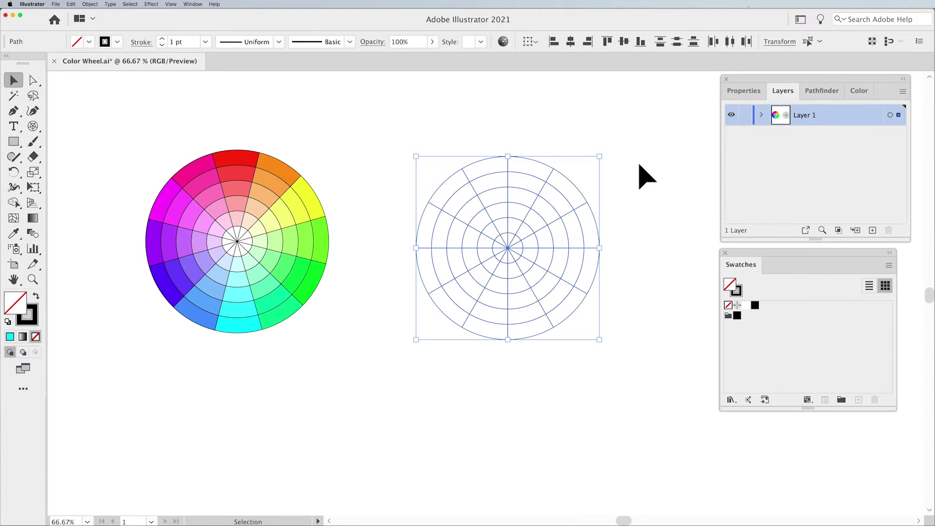
click(639, 178)
click(520, 165)
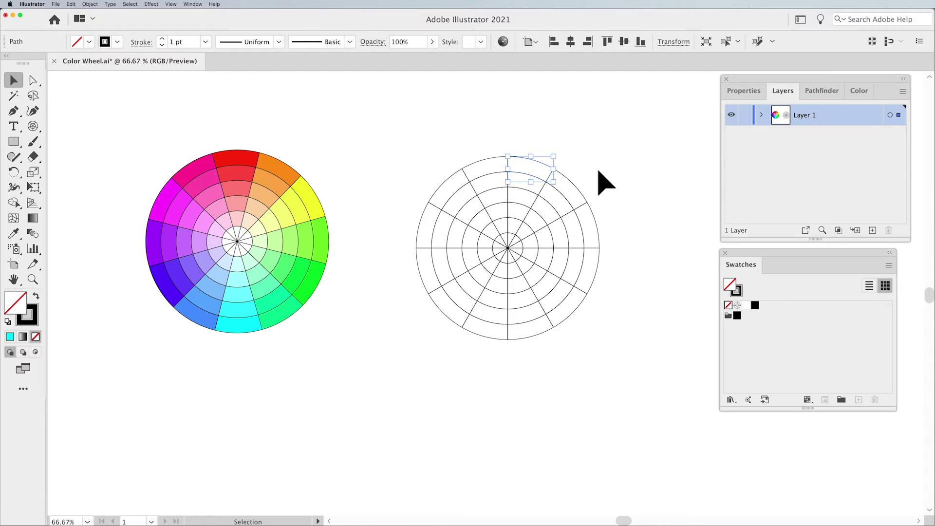
click(859, 91)
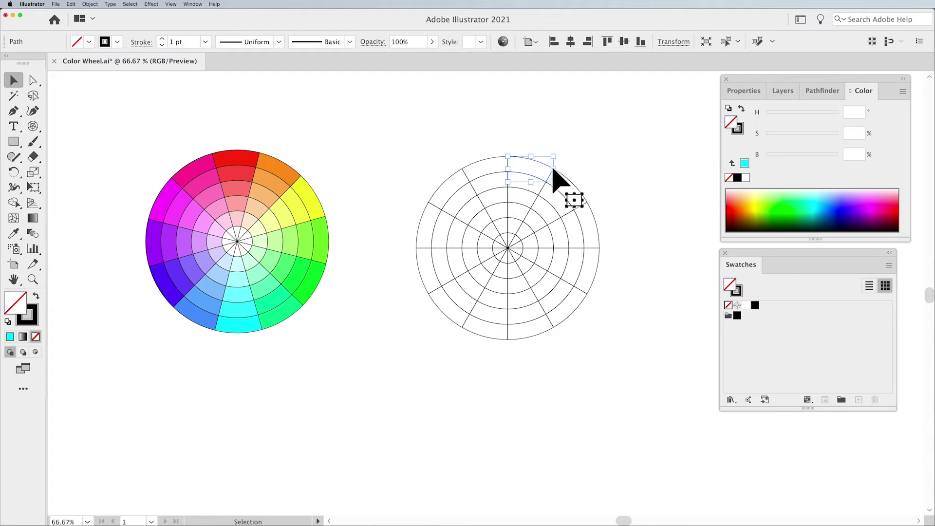
click(755, 193)
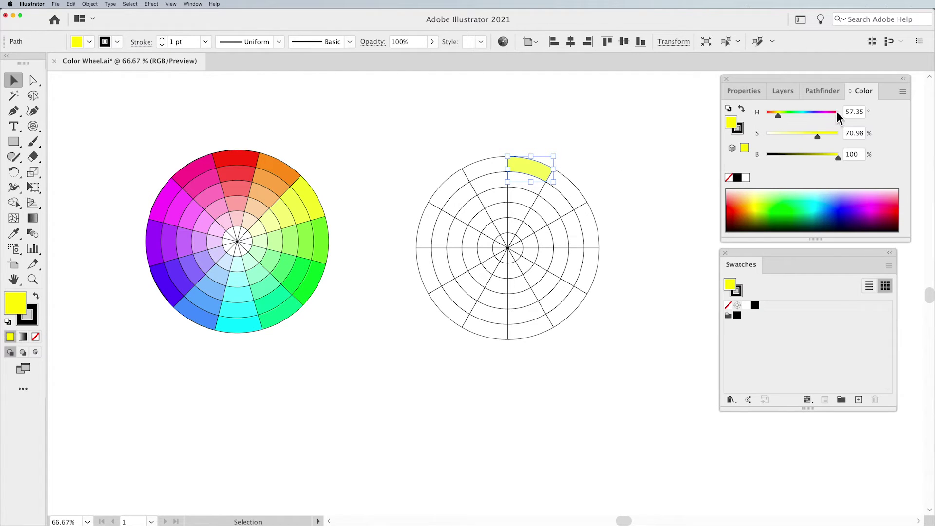
click(903, 91)
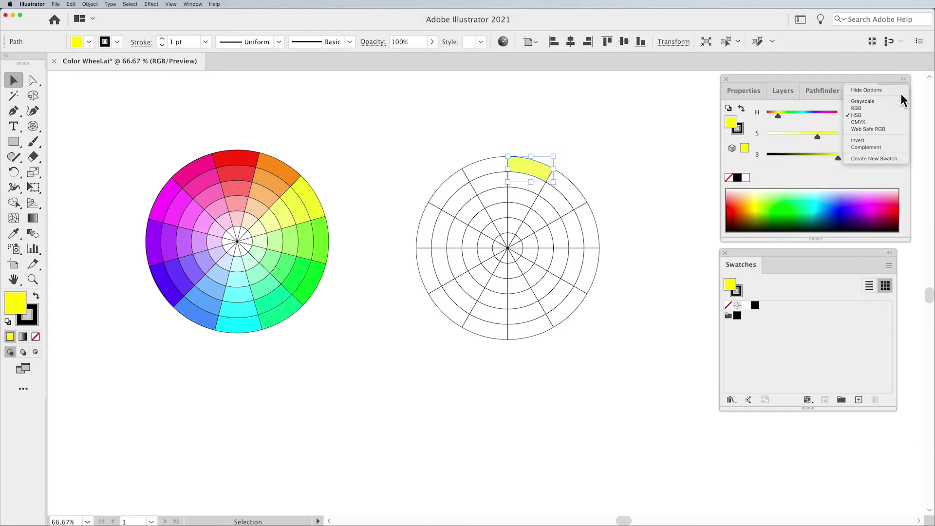
Step: Change the segment's fill to pure red: H 0, S 100, B 100
click(642, 144)
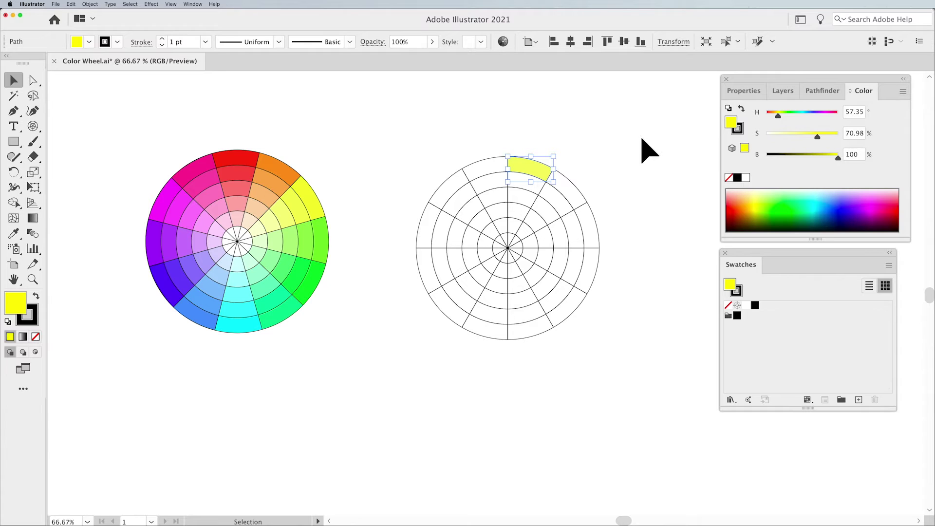
click(858, 113)
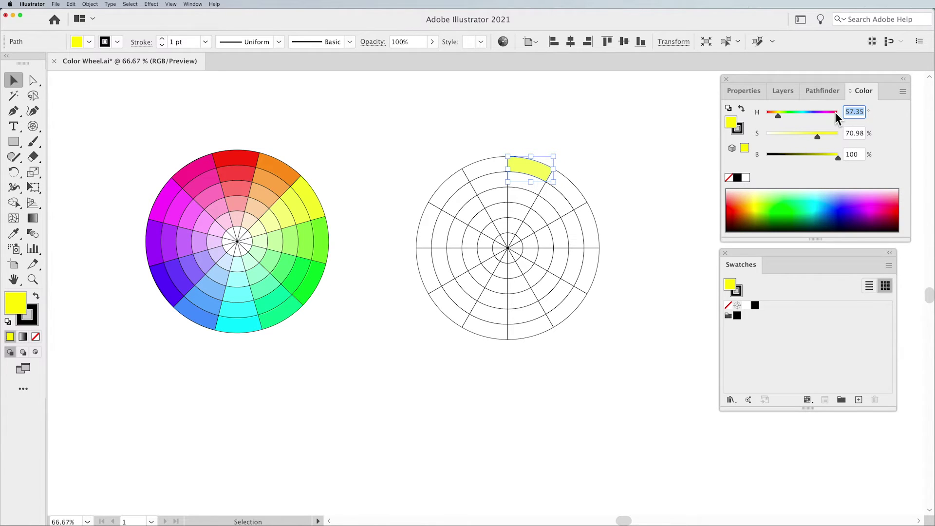
text(0)
click(853, 134)
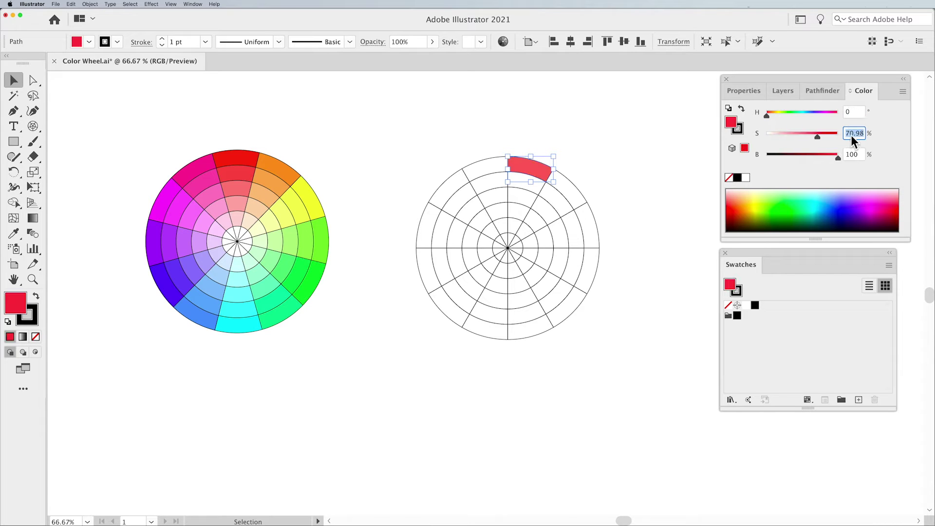
text(100)
click(850, 156)
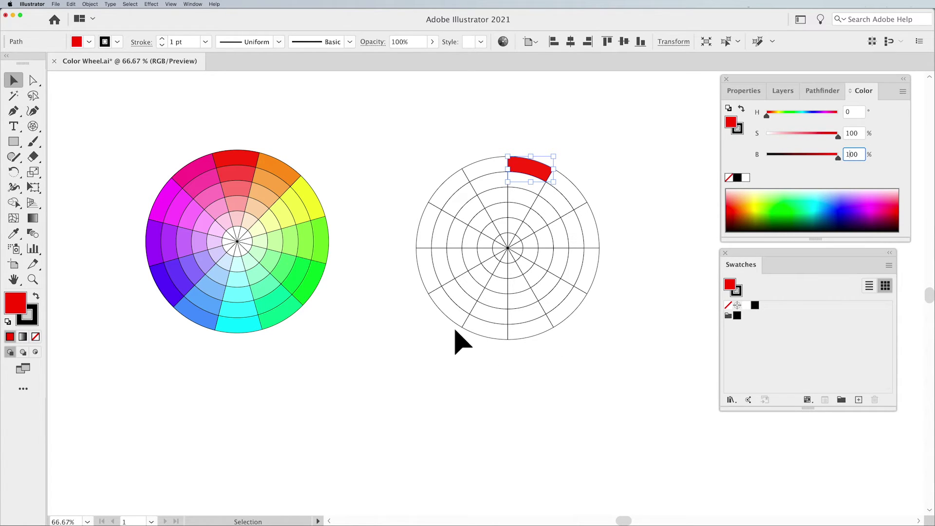
Step: Fill the next outer segments clockwise from red with hues 30, 60 and 90
click(580, 196)
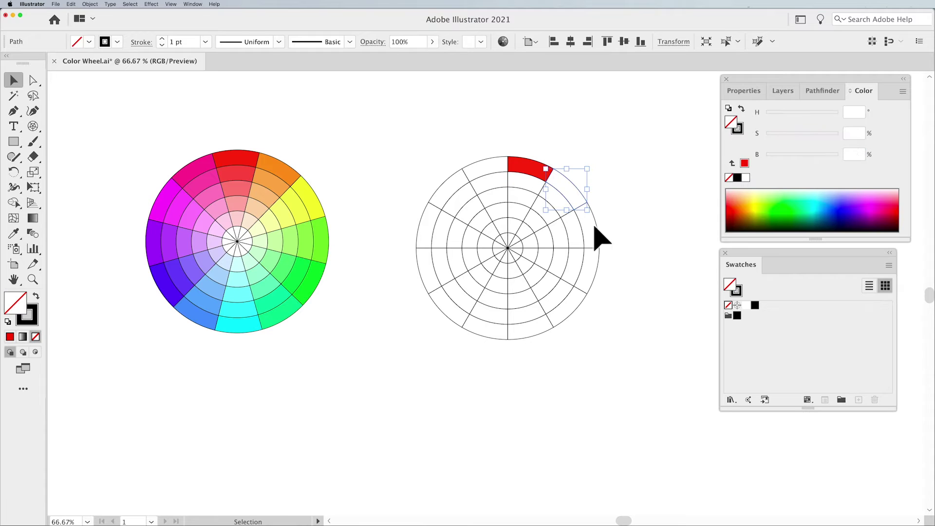
click(523, 169)
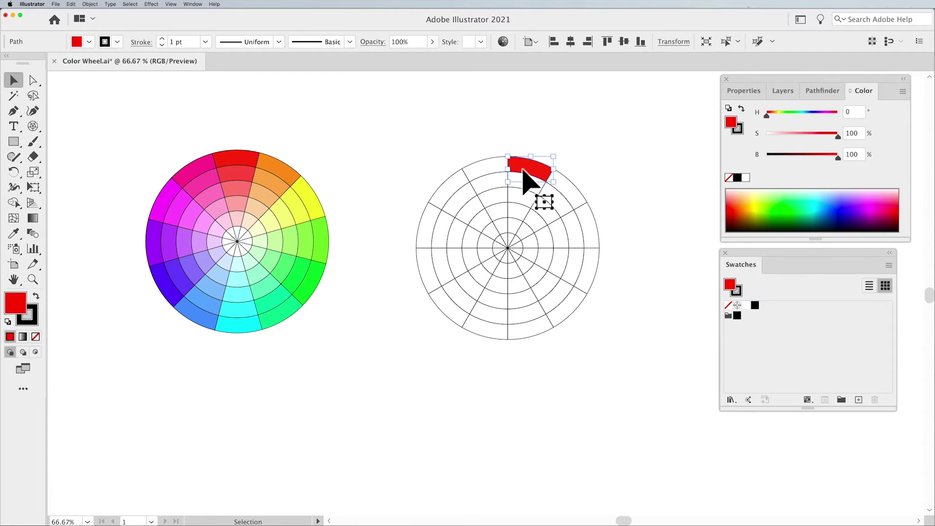
click(576, 196)
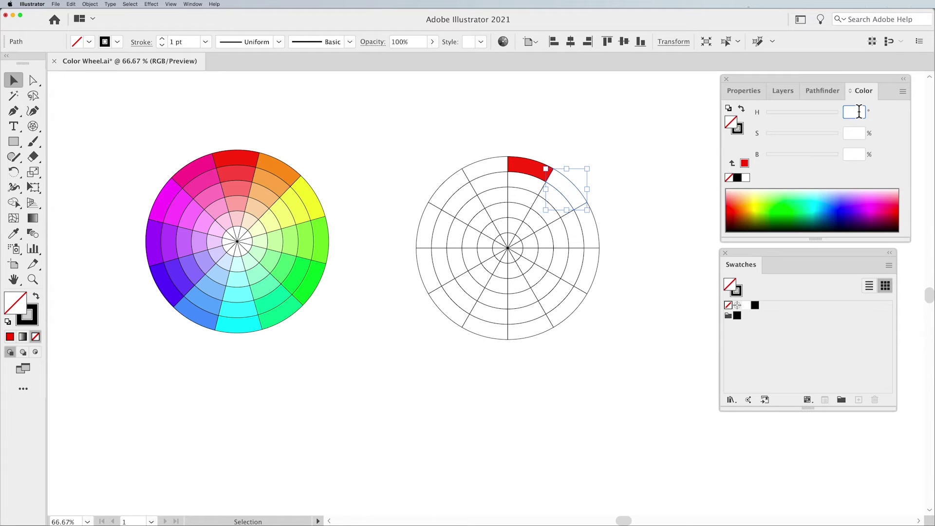
text(30)
click(850, 133)
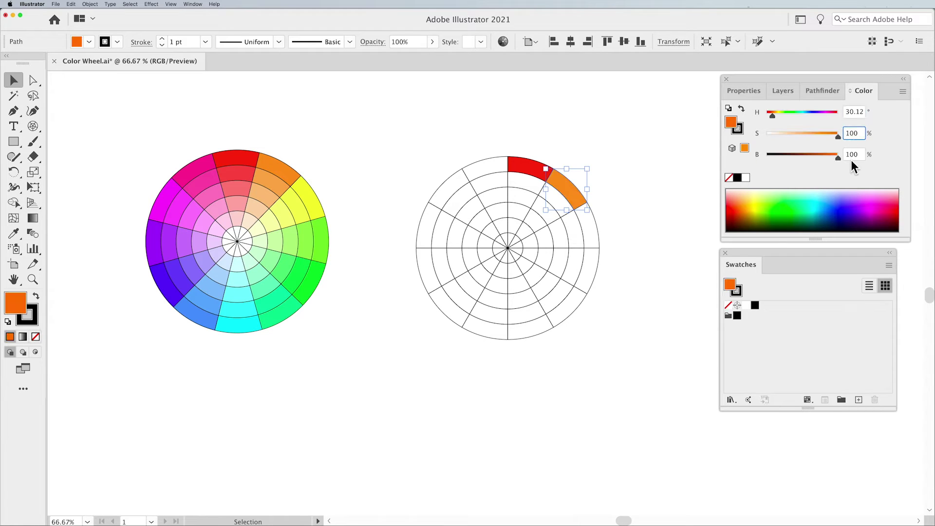
click(850, 109)
text(30)
key(Return)
click(599, 229)
text(60)
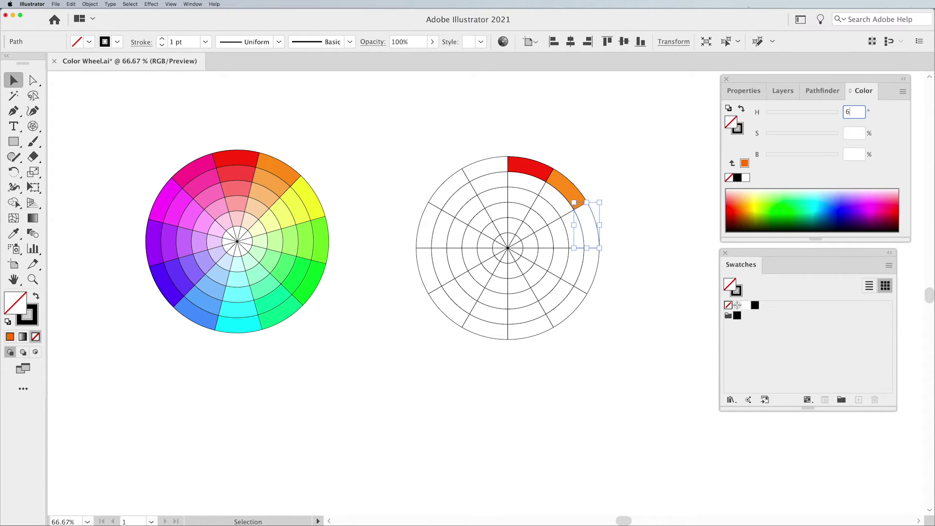
key(Return)
click(593, 276)
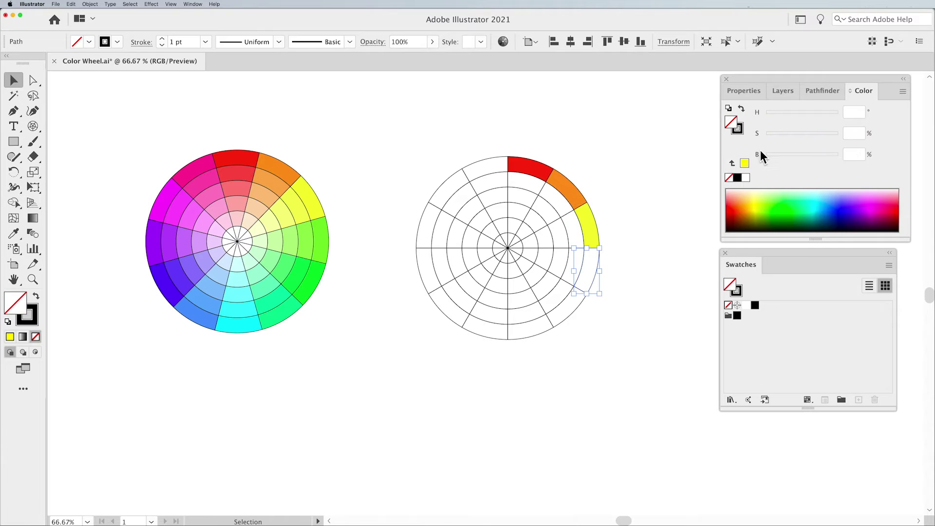
text(90)
key(Return)
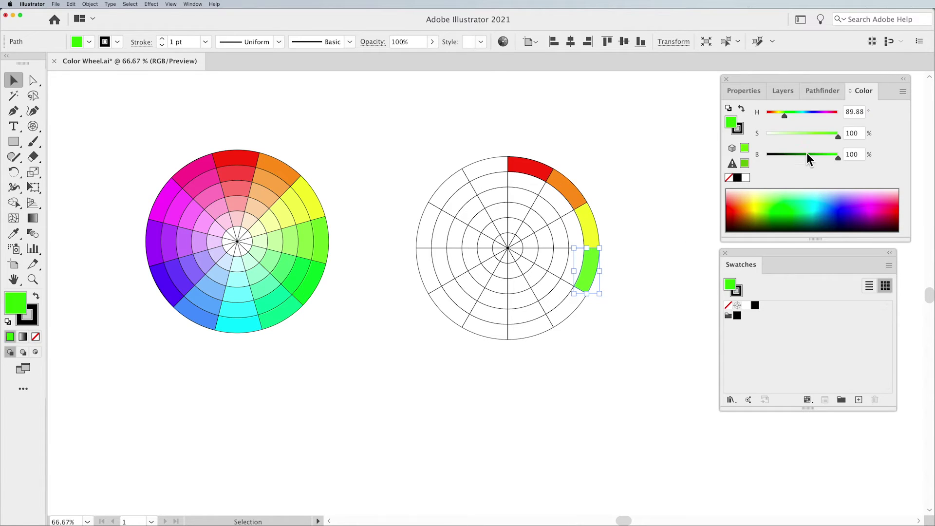
Step: Fill the following outer segments with hues 120, 150, 180 and 210
click(569, 311)
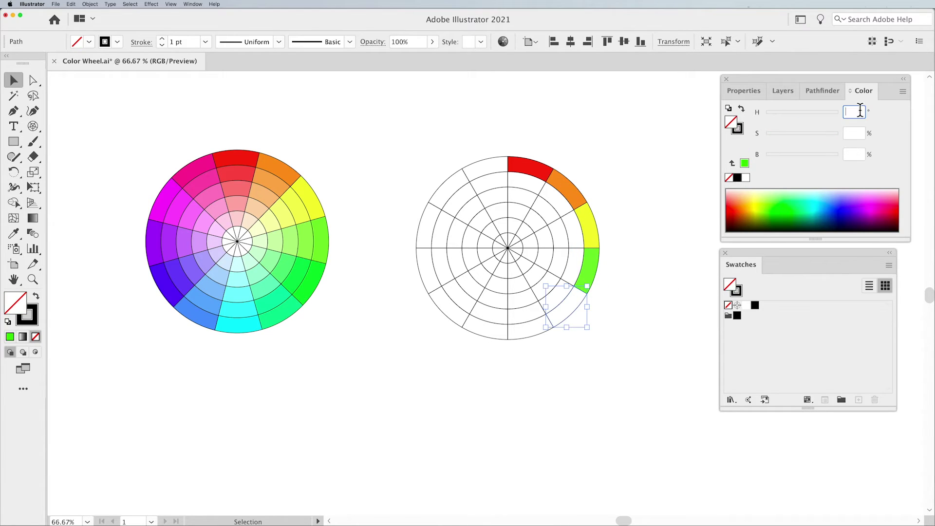
text(120)
key(Return)
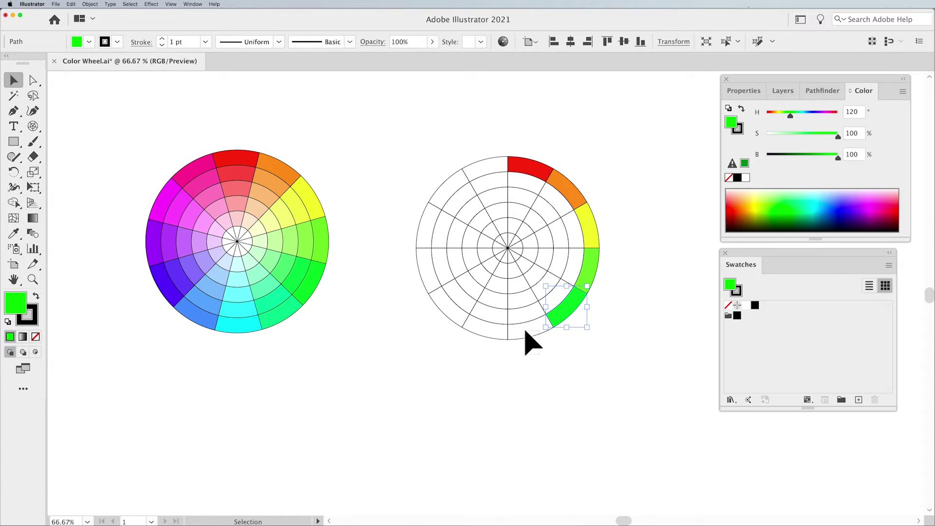
click(525, 332)
text(150)
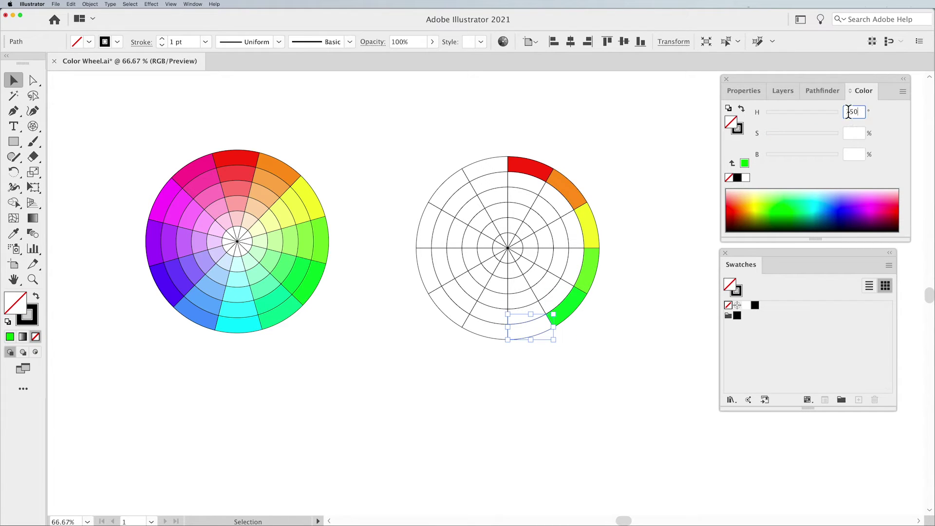
key(Return)
click(485, 335)
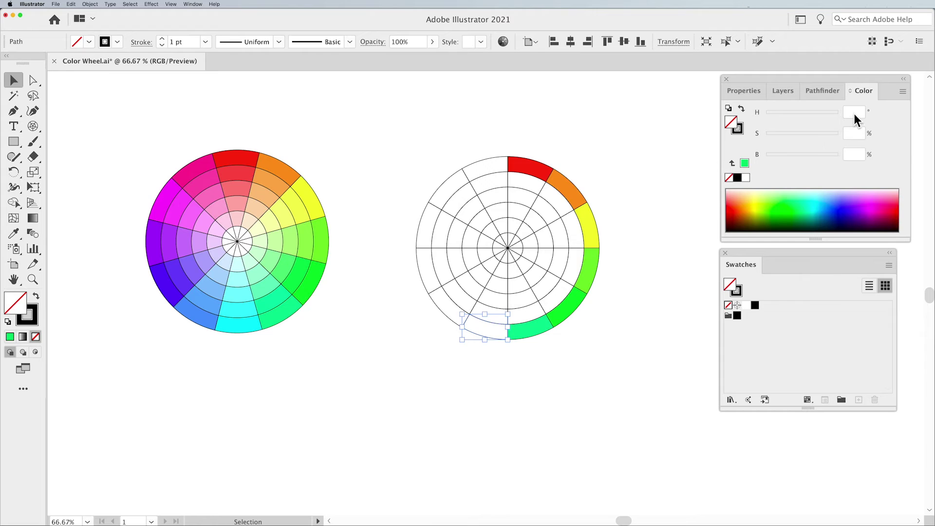
text(180)
key(Return)
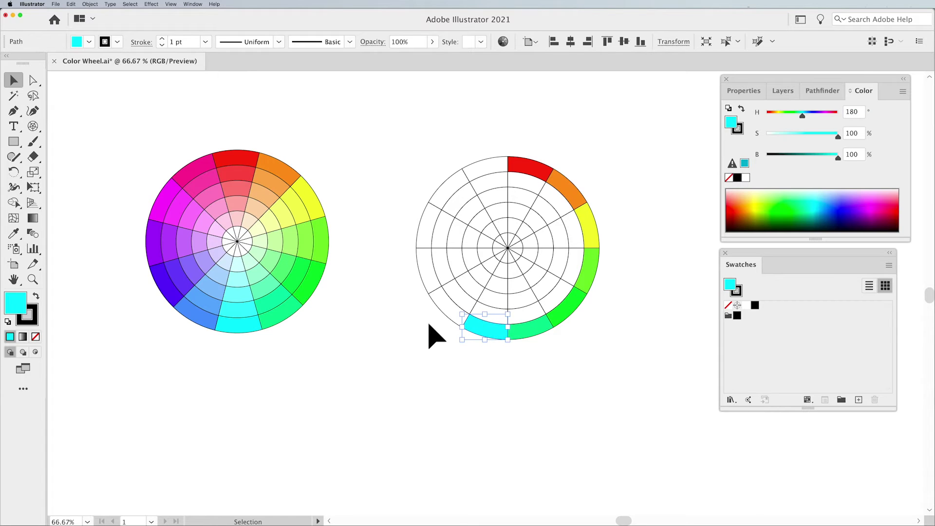
click(445, 308)
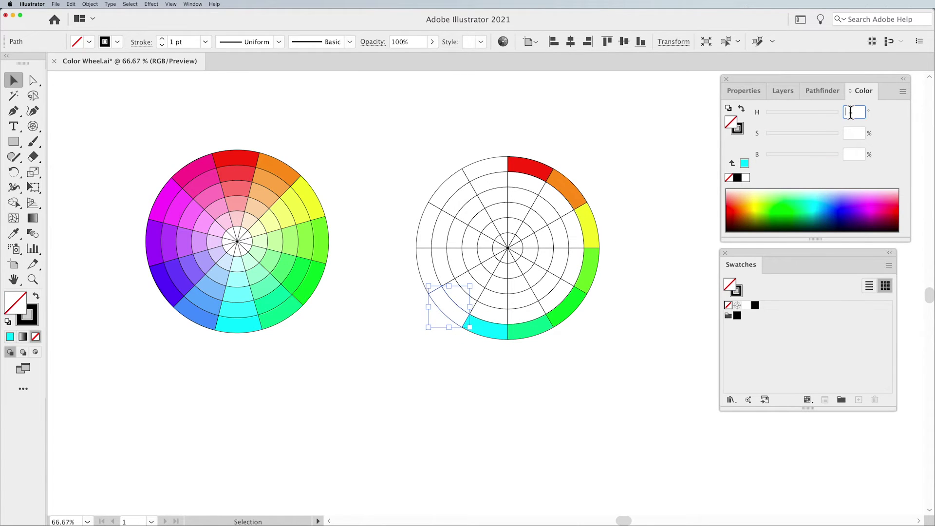
text(210)
key(Return)
Step: Fill the last outer segments with hues 240, 270, 300 and 330, then deselect
click(424, 263)
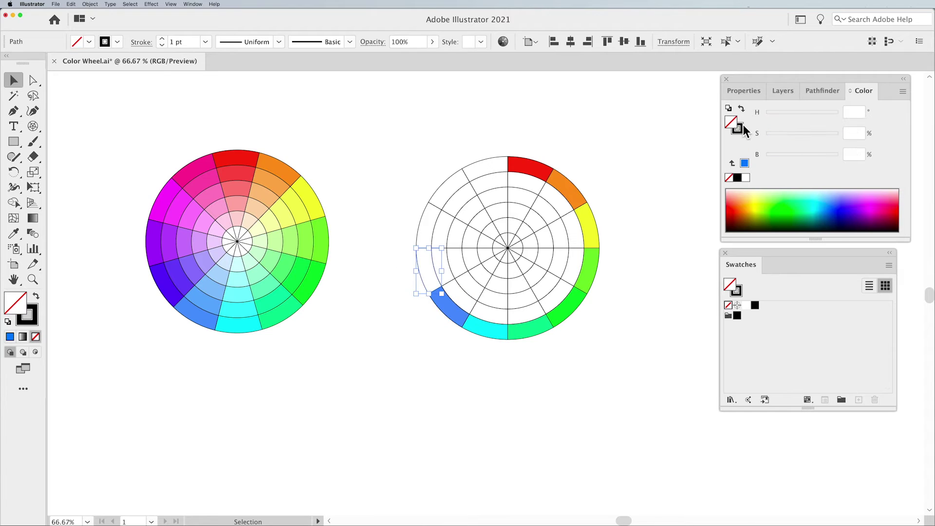
click(851, 112)
text(240)
key(Return)
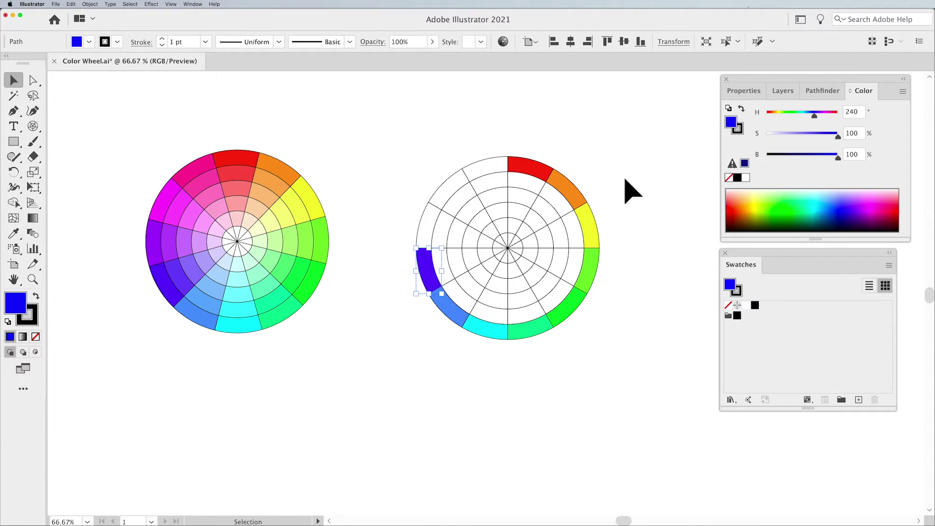
click(424, 225)
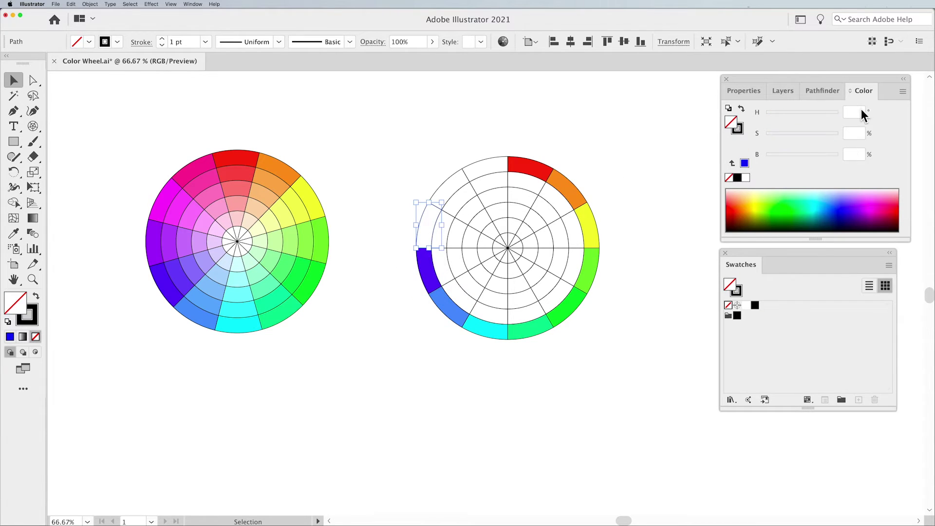
text(270)
key(Return)
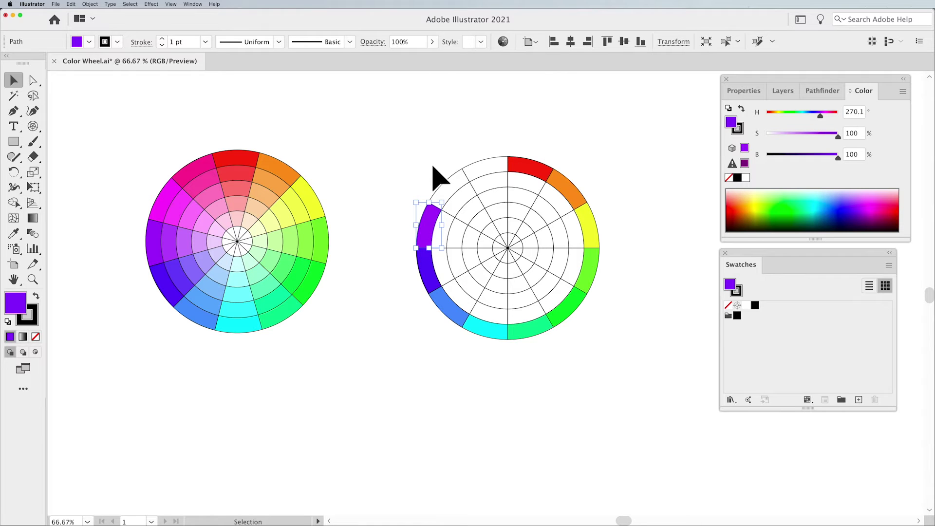
click(449, 184)
click(854, 112)
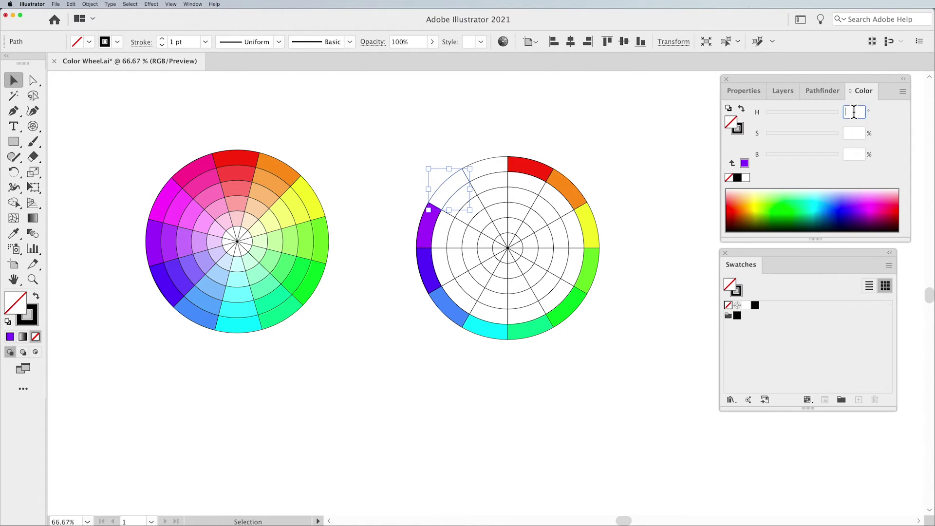
key(Return)
click(485, 170)
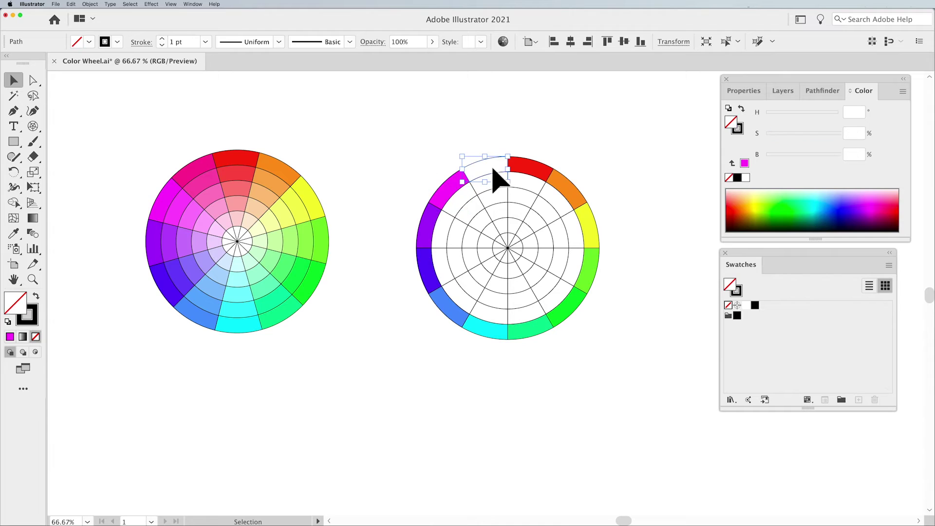
click(851, 111)
key(Return)
click(533, 170)
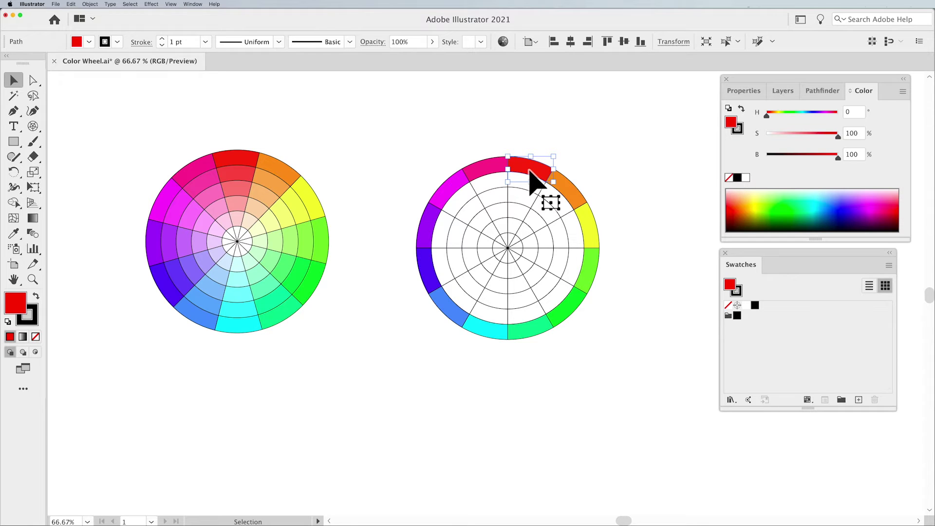
click(564, 215)
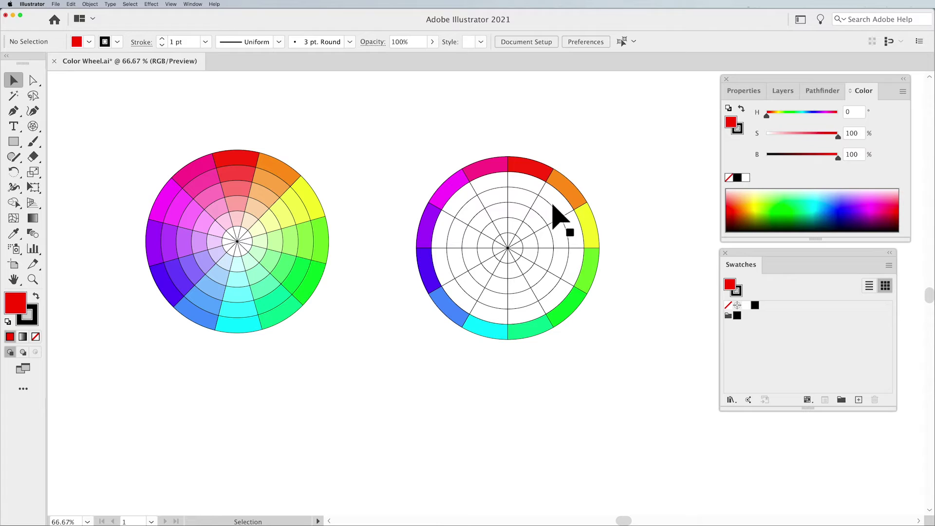
Step: Fill the second and third orange-slice rings with hue 30 orange at saturation 80 and 60
click(556, 205)
click(570, 210)
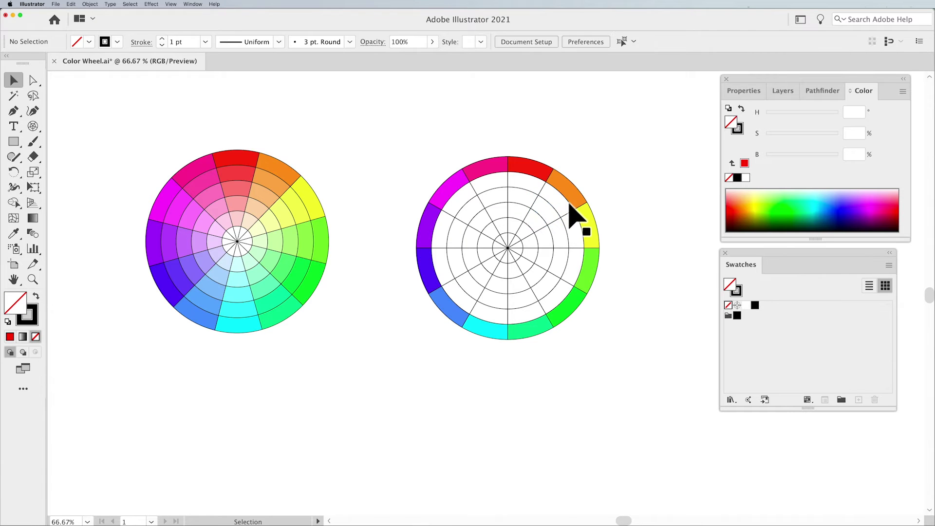
click(574, 210)
click(670, 241)
click(557, 206)
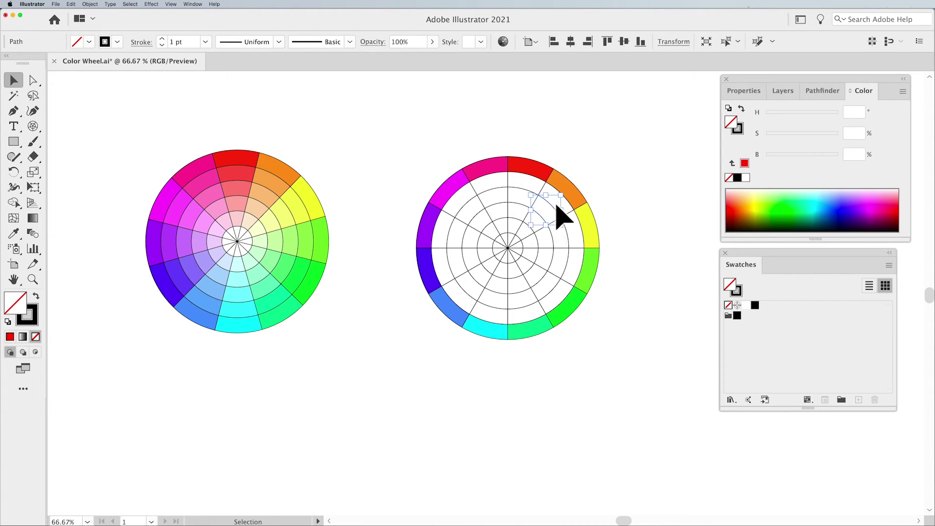
click(560, 193)
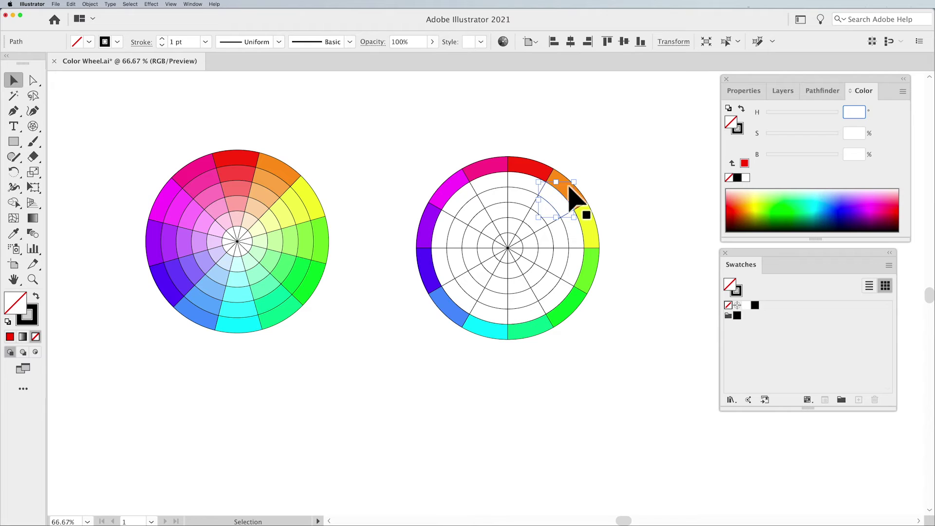
key(Return)
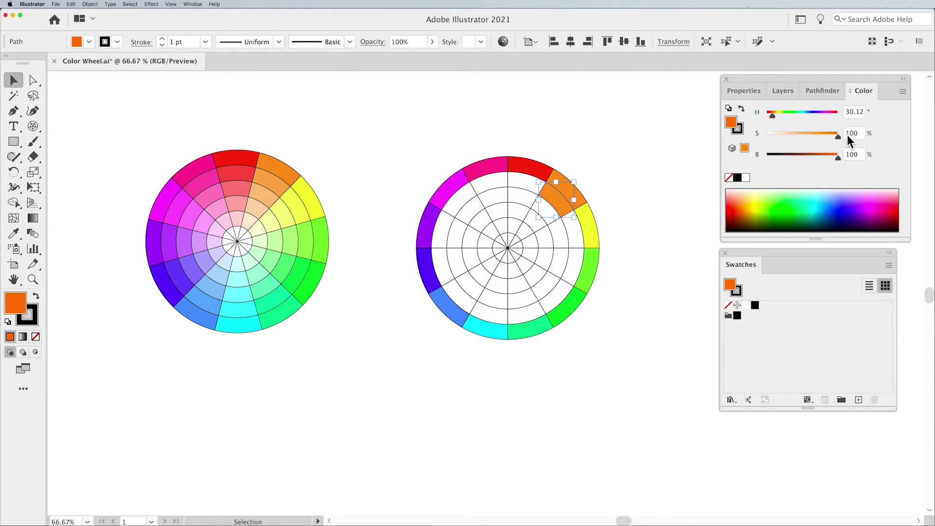
click(857, 134)
text(80)
key(Return)
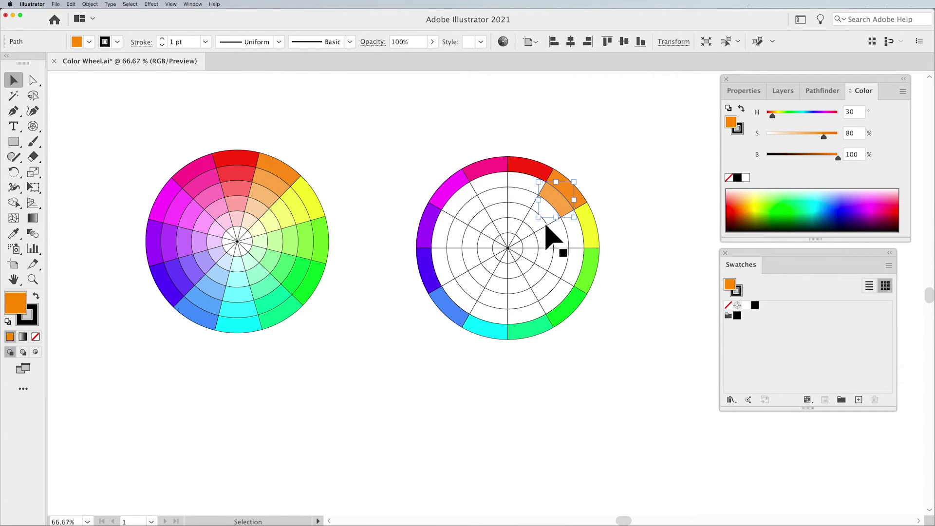
click(548, 219)
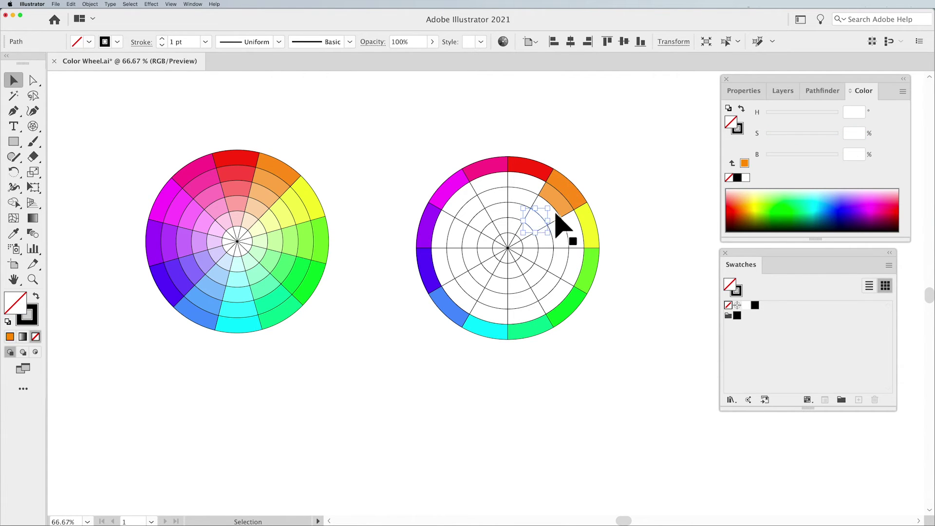
click(744, 163)
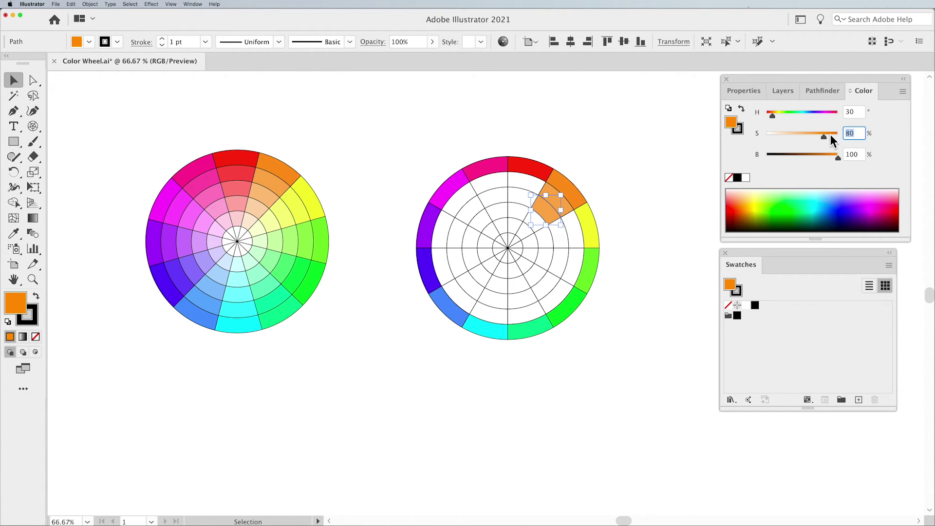
text(60)
key(Return)
click(529, 230)
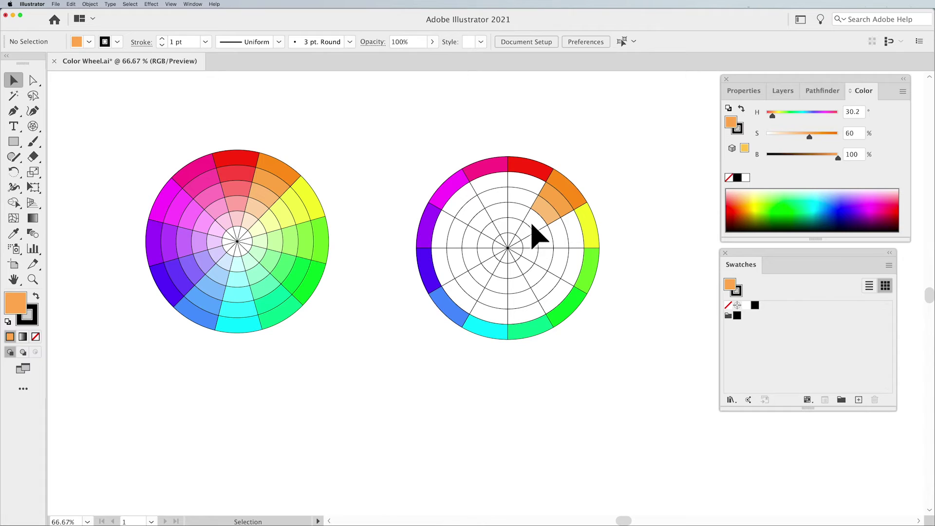
Step: Fill the two innermost orange segments at saturation 40 and 20, then deselect
click(529, 230)
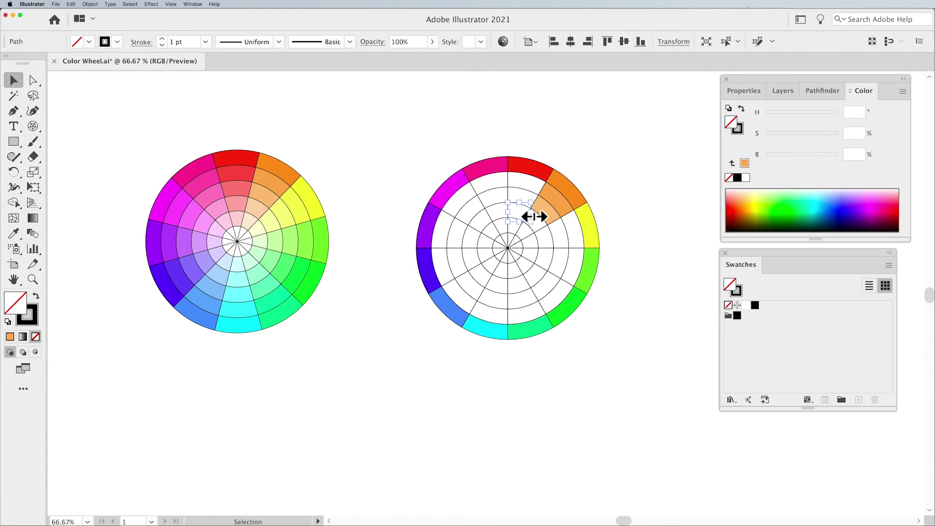
click(544, 230)
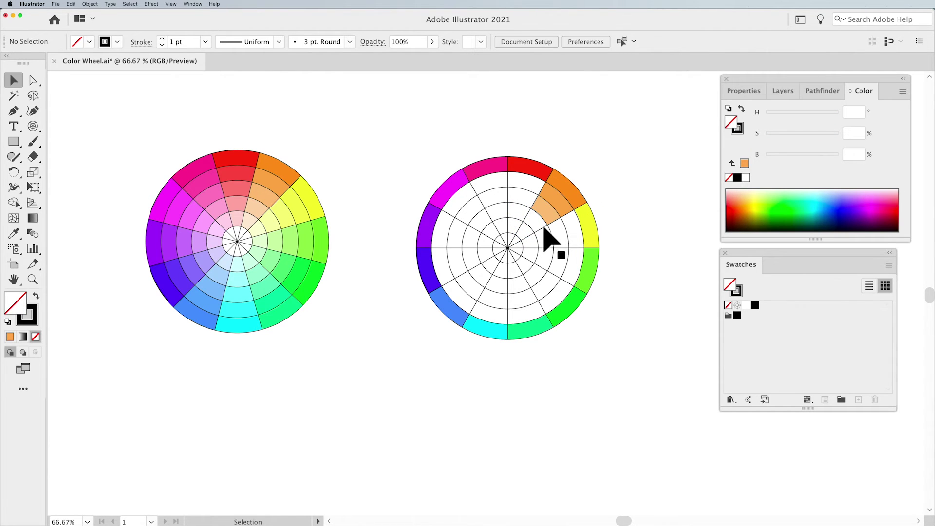
click(542, 227)
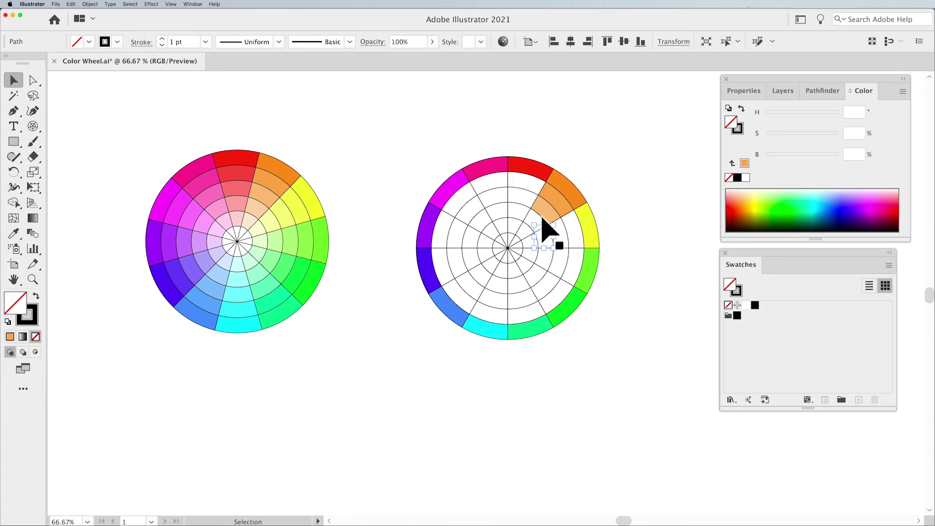
click(544, 219)
click(744, 163)
click(855, 133)
text(40)
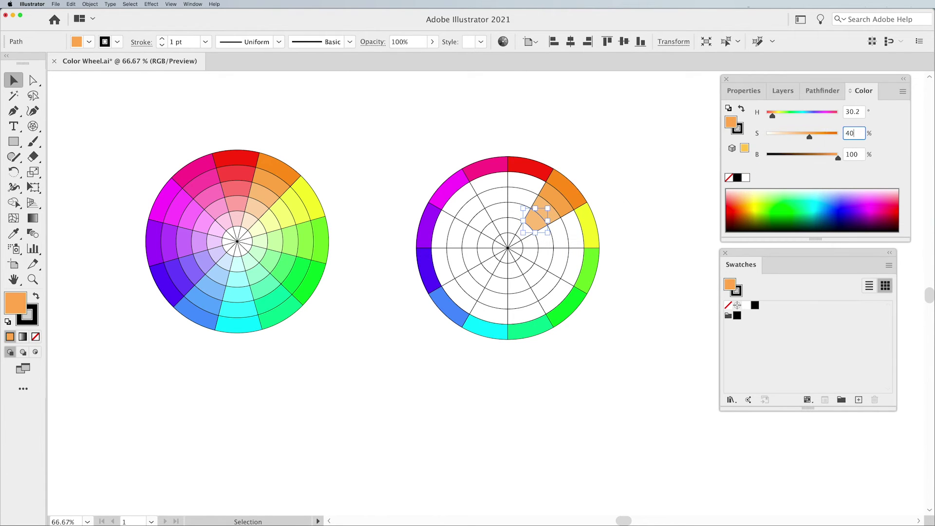
key(Return)
click(650, 267)
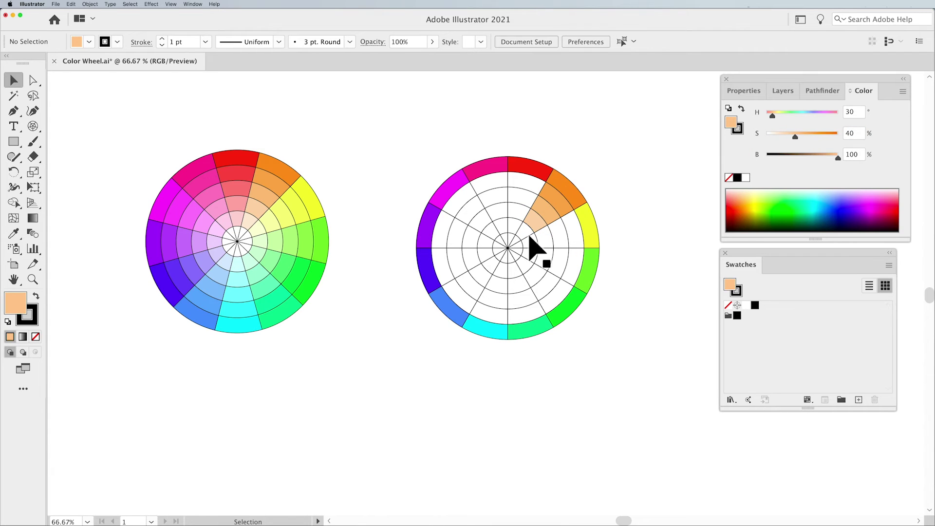
click(530, 236)
click(743, 162)
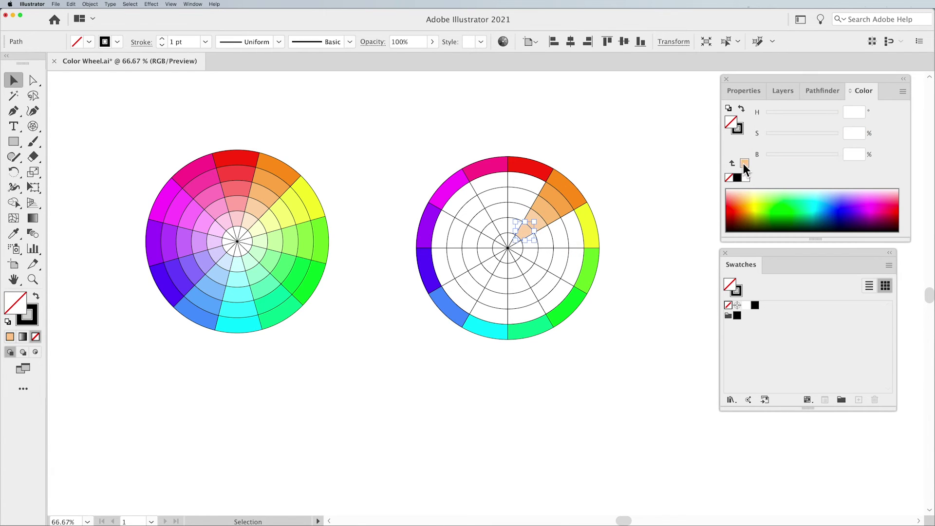
click(854, 133)
text(20)
key(Return)
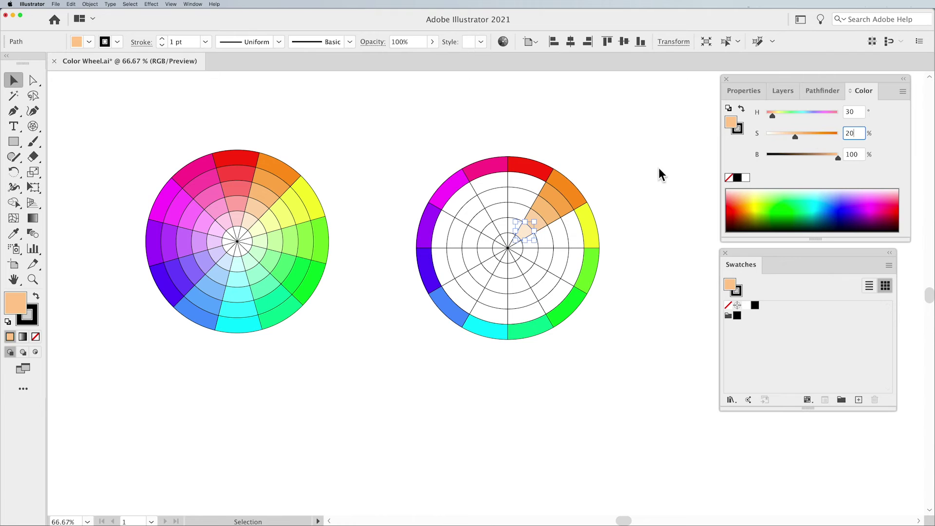
click(624, 177)
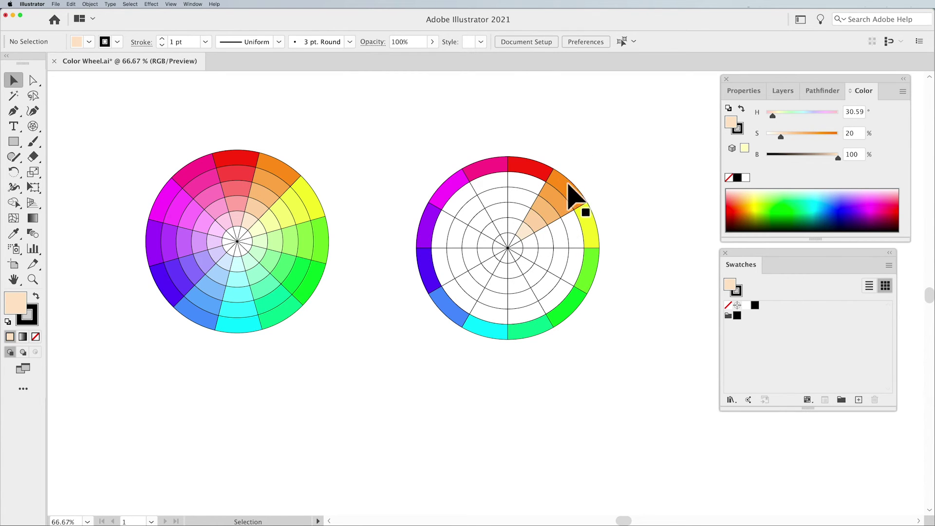
Step: Finish the right wheel's remaining wedges with inward-lightening tints, picking up the pale red fill
click(587, 225)
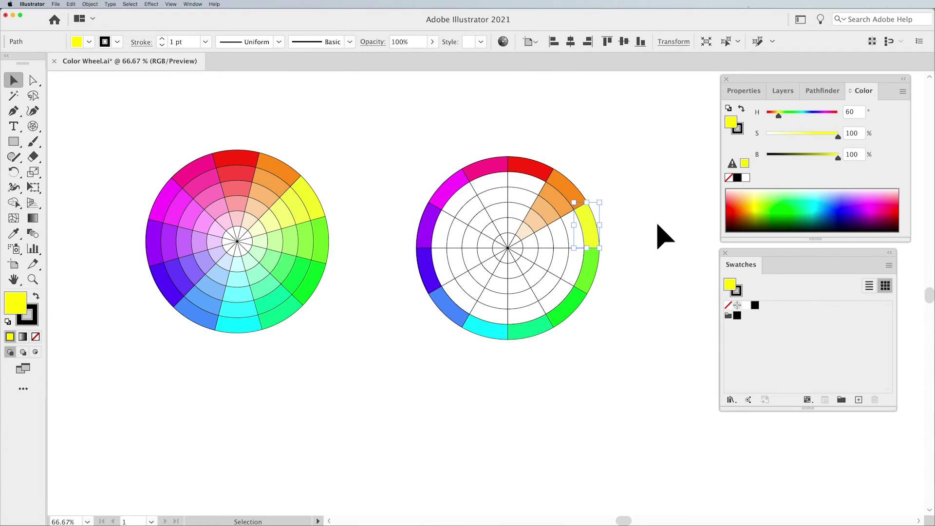
click(656, 225)
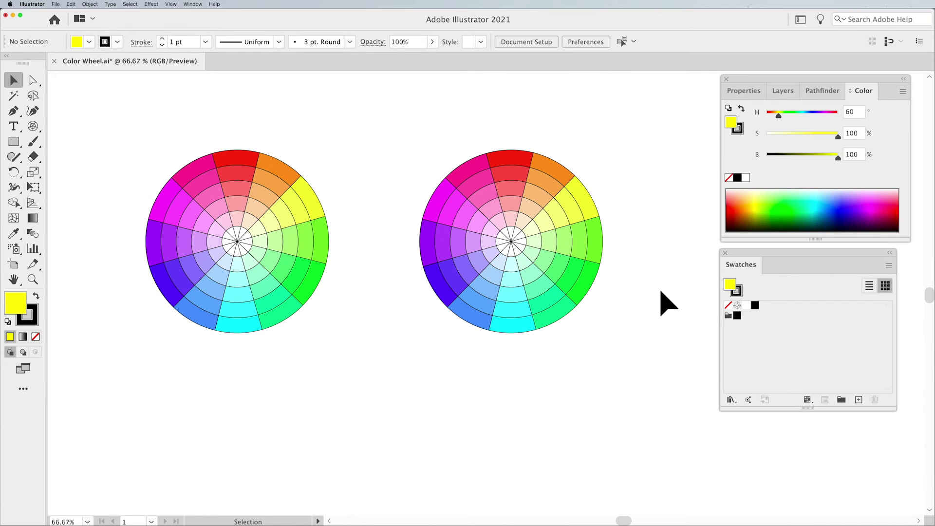
click(504, 200)
click(626, 214)
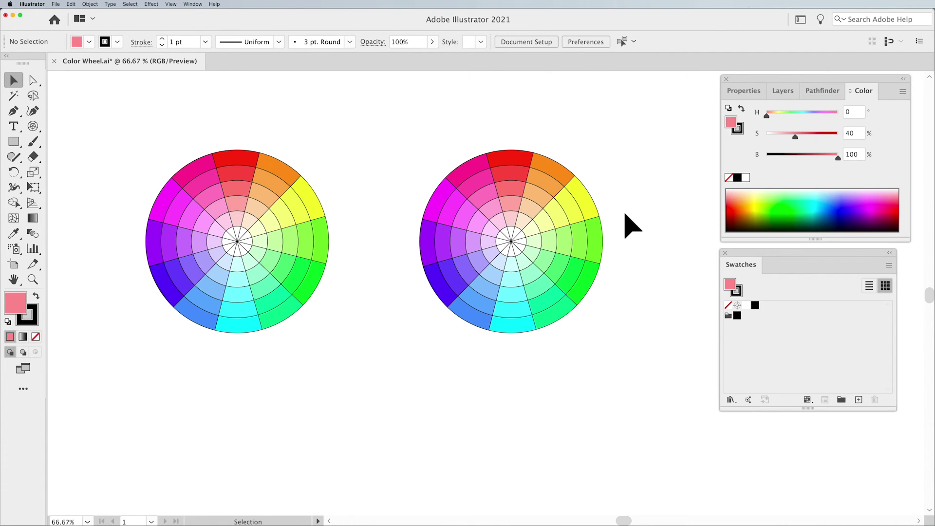
Step: Duplicate the left wheel below itself and then to the right, forming a two-by-two set
drag(128, 131, 363, 397)
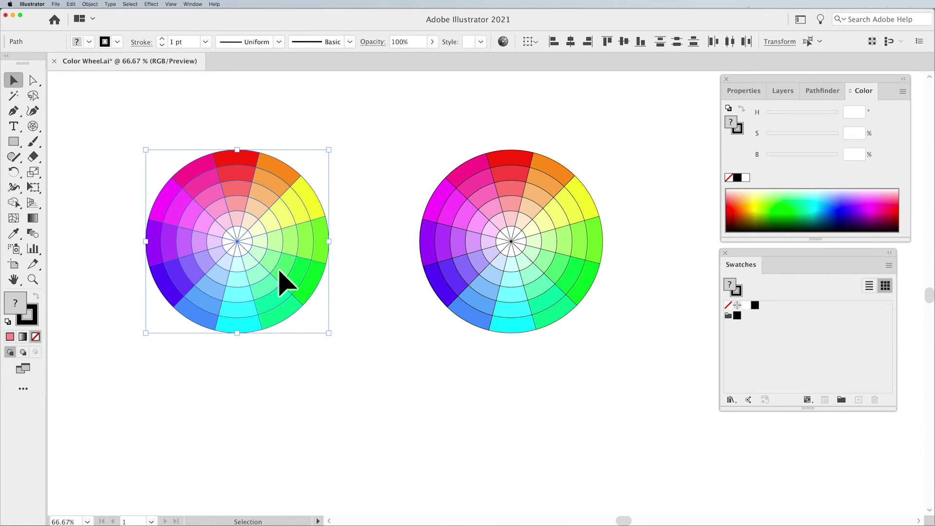
drag(284, 278, 297, 462)
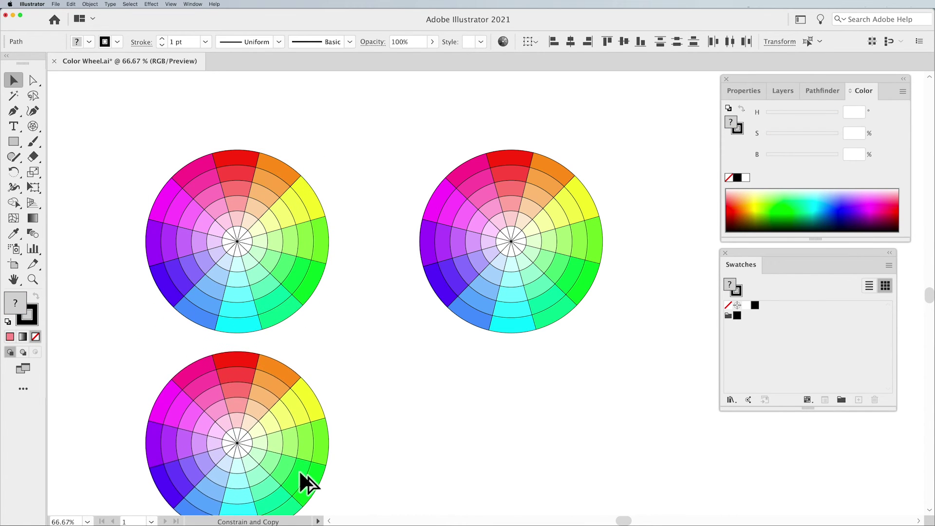
drag(285, 459, 561, 457)
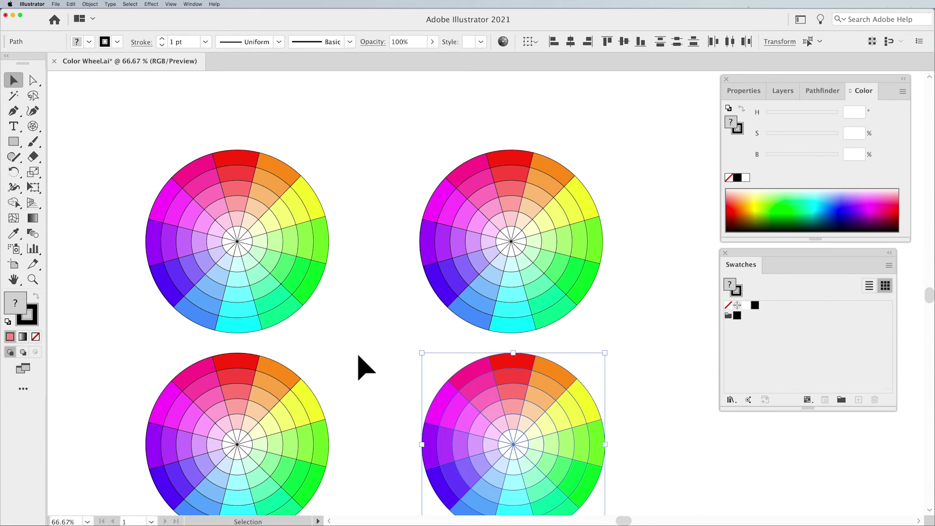
click(366, 366)
scroll(382, 370, down, 3)
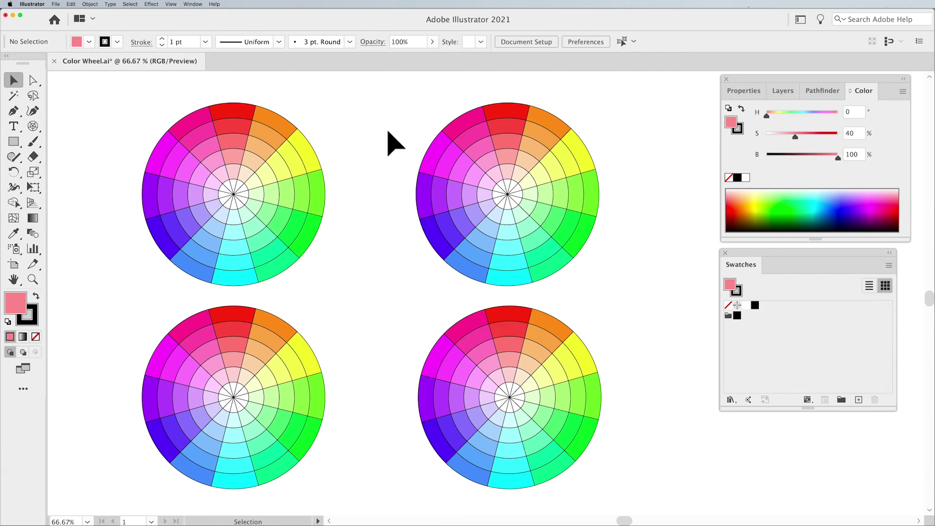
click(536, 249)
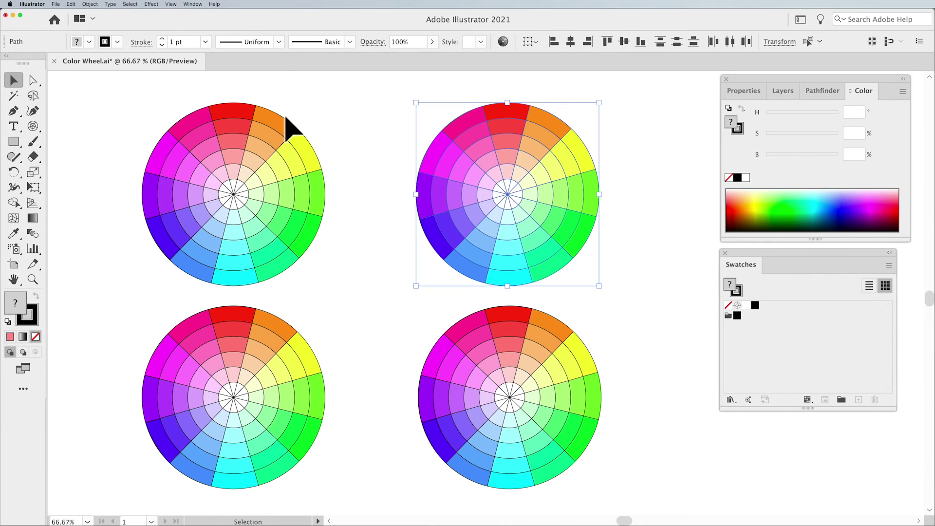
click(71, 4)
mouse_move(76, 126)
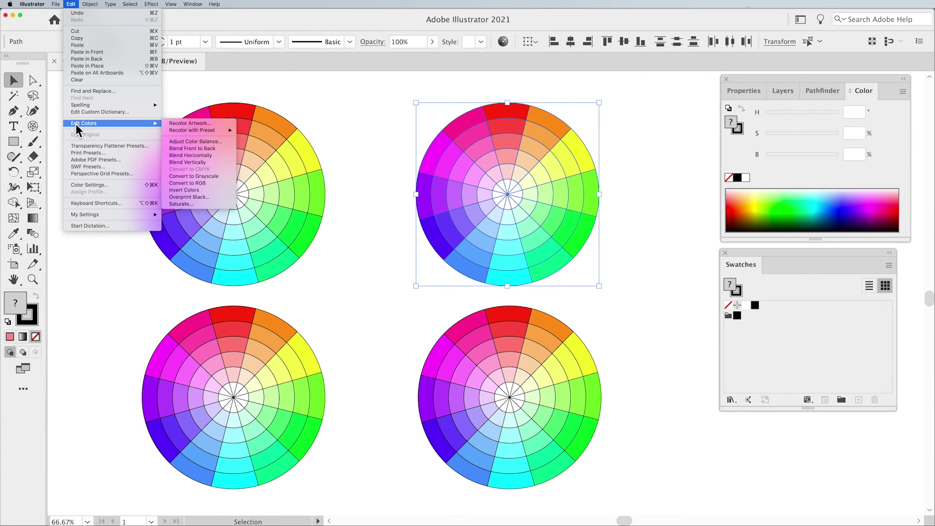
click(213, 124)
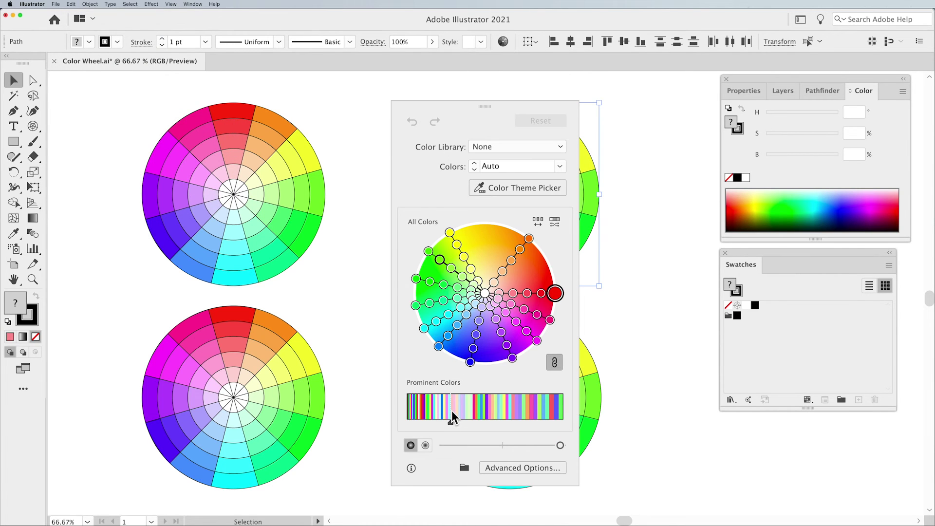
drag(452, 417, 425, 417)
click(519, 468)
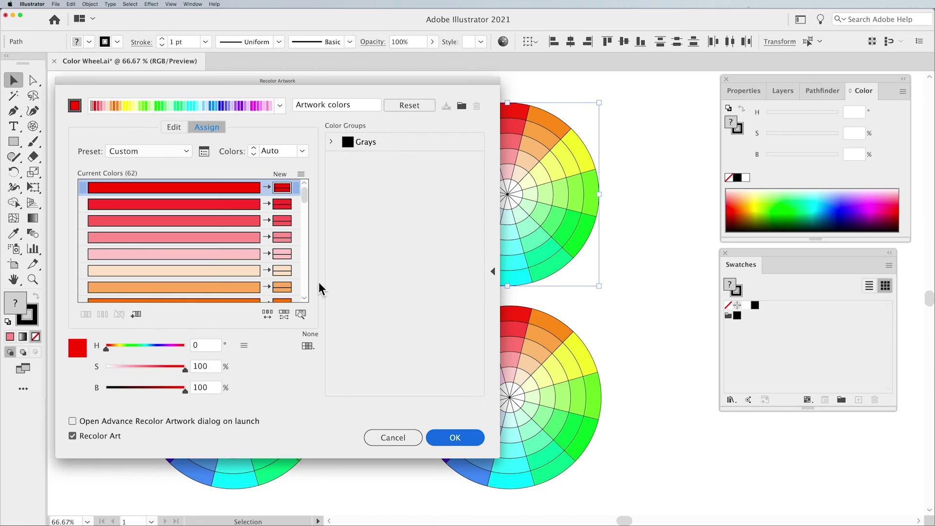
click(173, 127)
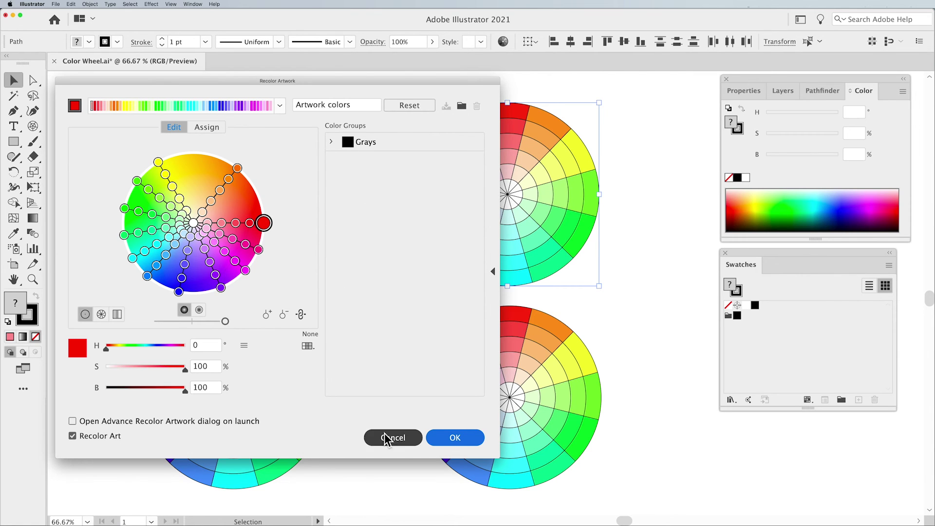
click(398, 438)
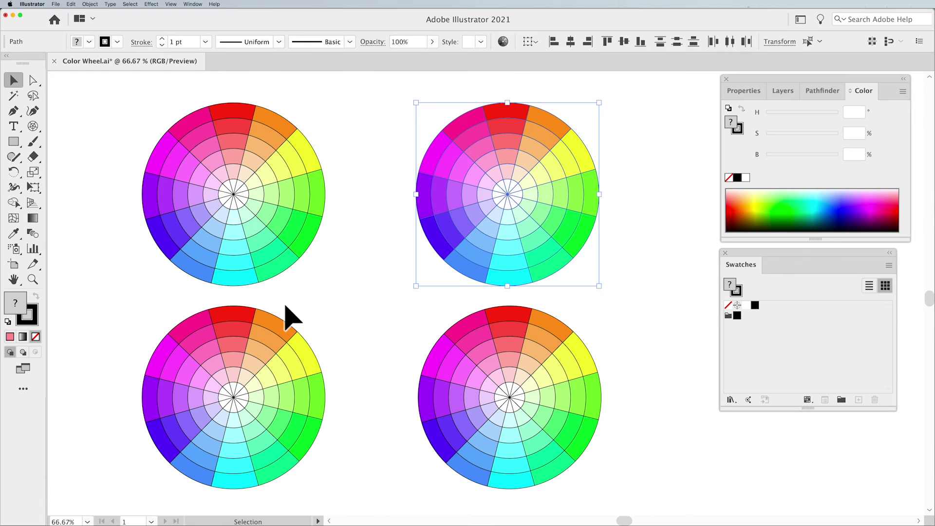
click(71, 4)
Step: Darken the top-right wheel's colours by lowering brightness in Recolor Artwork
mouse_move(88, 123)
click(189, 123)
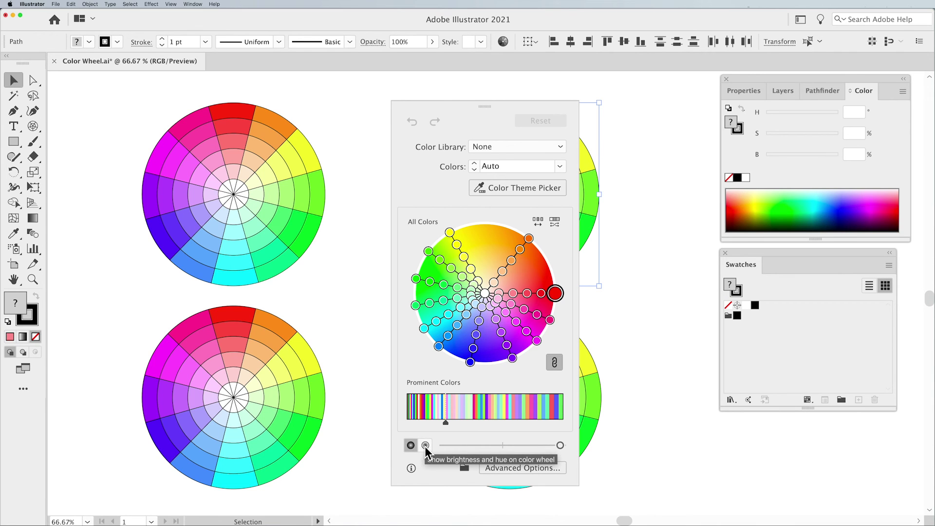
drag(433, 107, 259, 88)
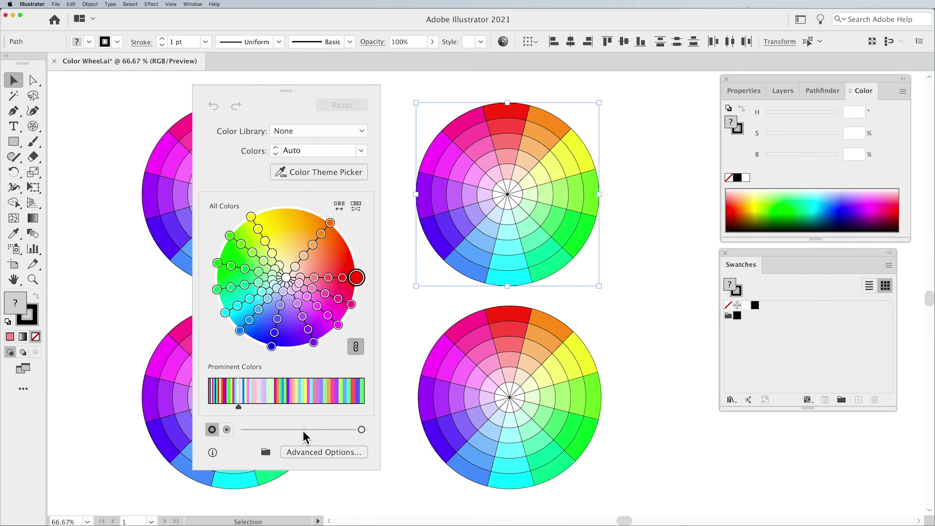
mouse_move(306, 431)
mouse_down()
mouse_move(350, 430)
mouse_move(291, 430)
mouse_up()
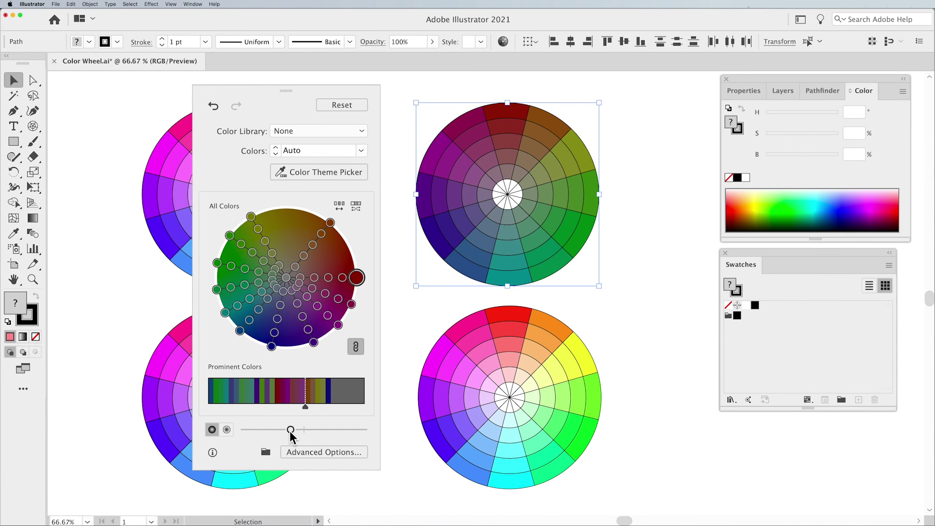
click(416, 324)
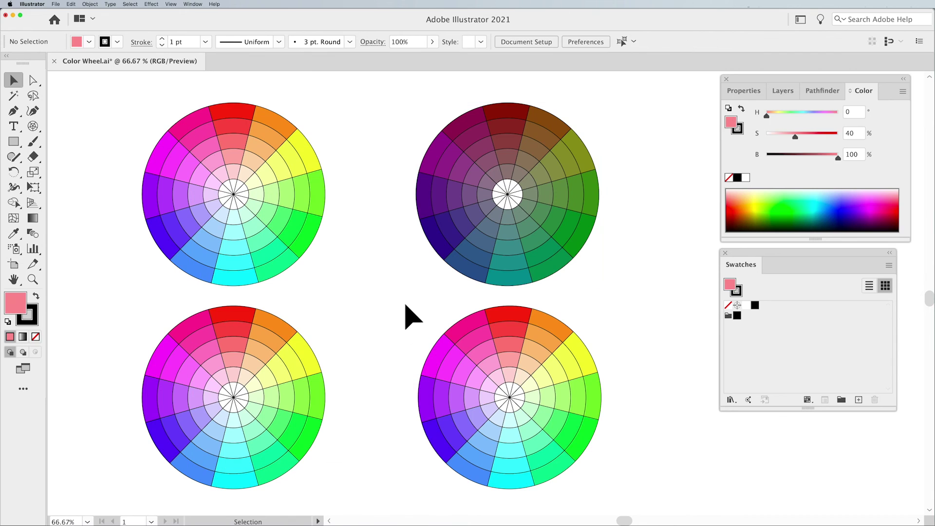
key(super+z)
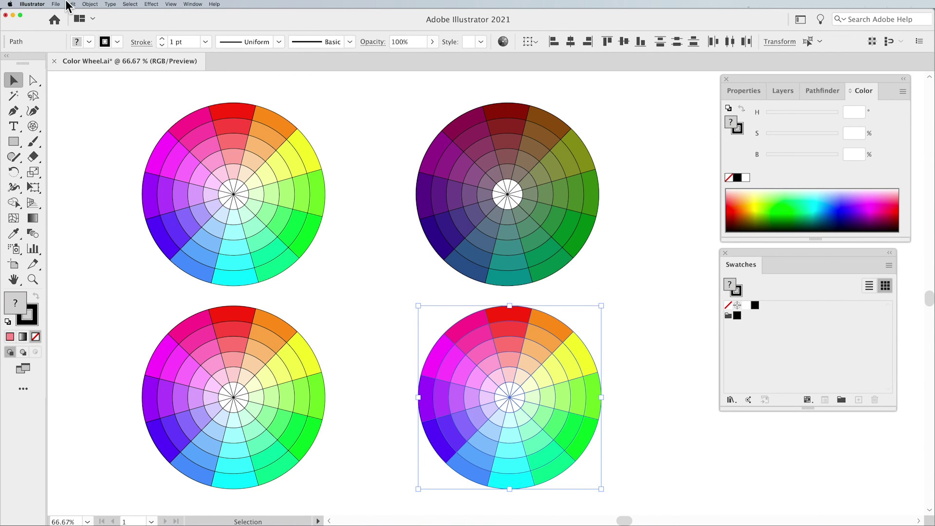
Step: Recolor the bottom-right wheel with Recolor Artwork, lowering saturation and tuning brightness for softer tints
click(71, 5)
mouse_move(93, 124)
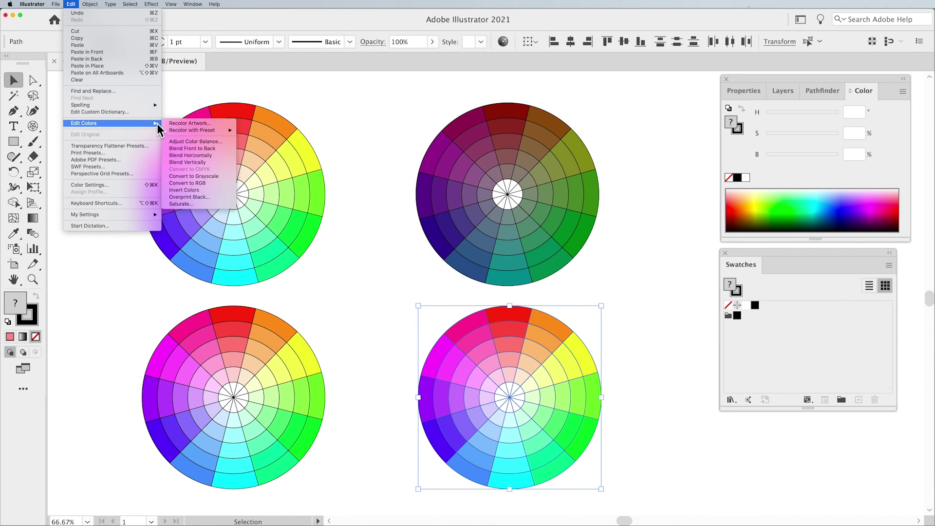
click(182, 121)
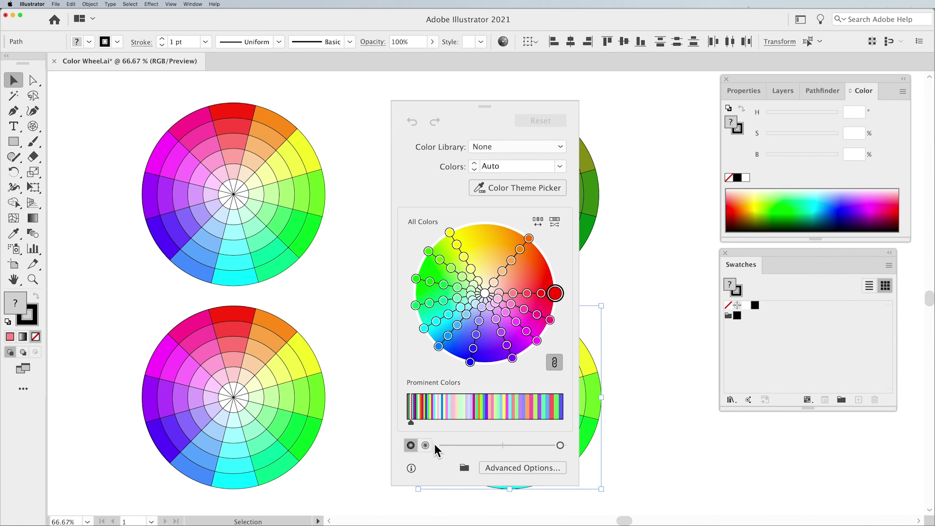
click(426, 445)
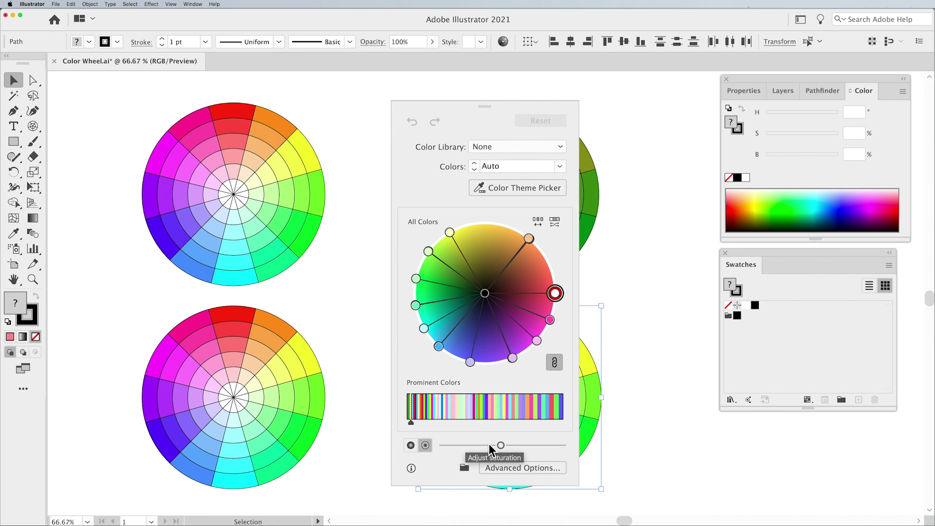
drag(500, 445, 471, 445)
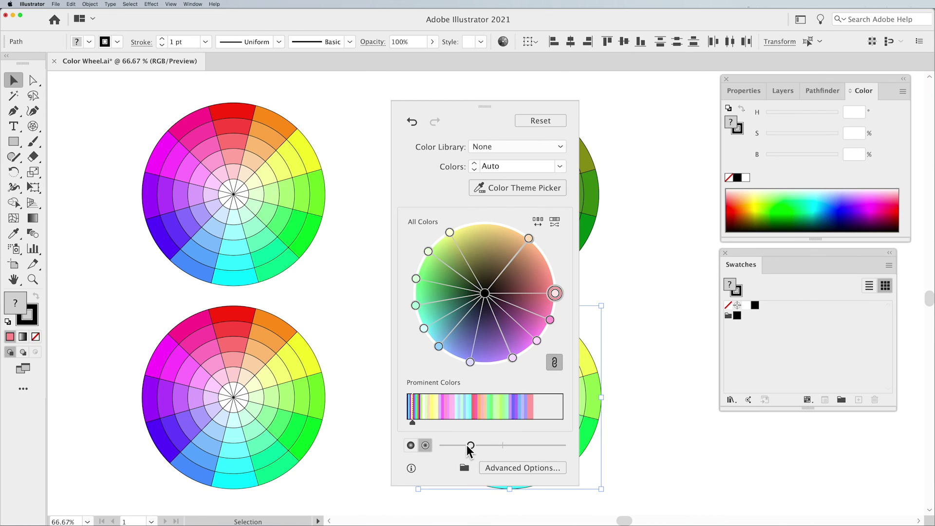
click(410, 445)
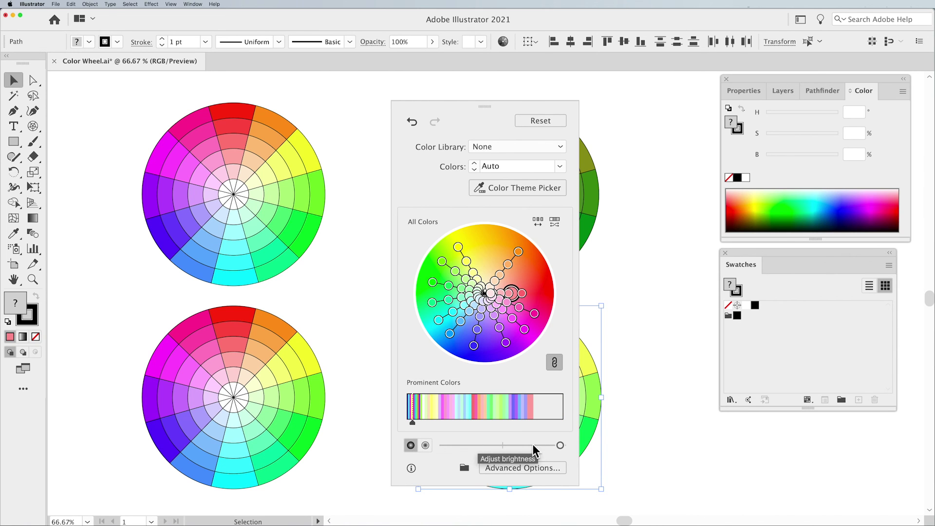
drag(556, 445, 468, 446)
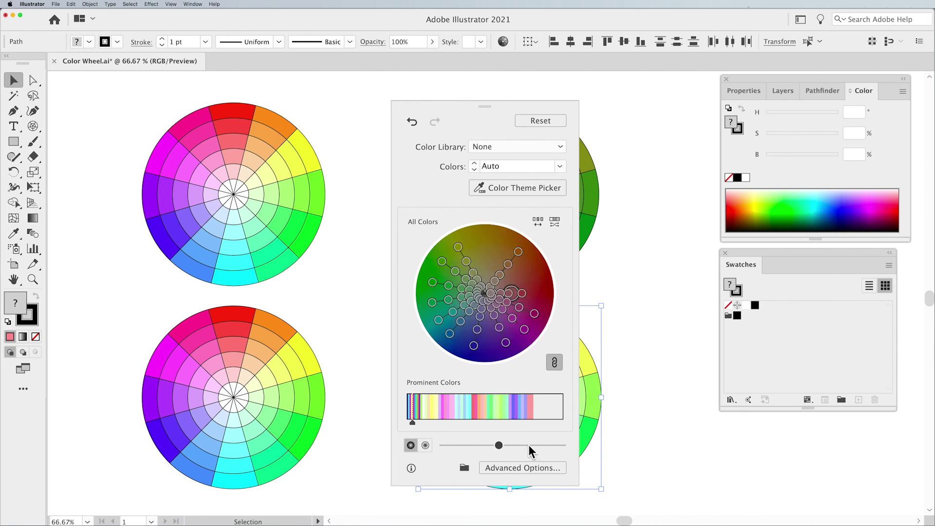
drag(529, 446, 552, 446)
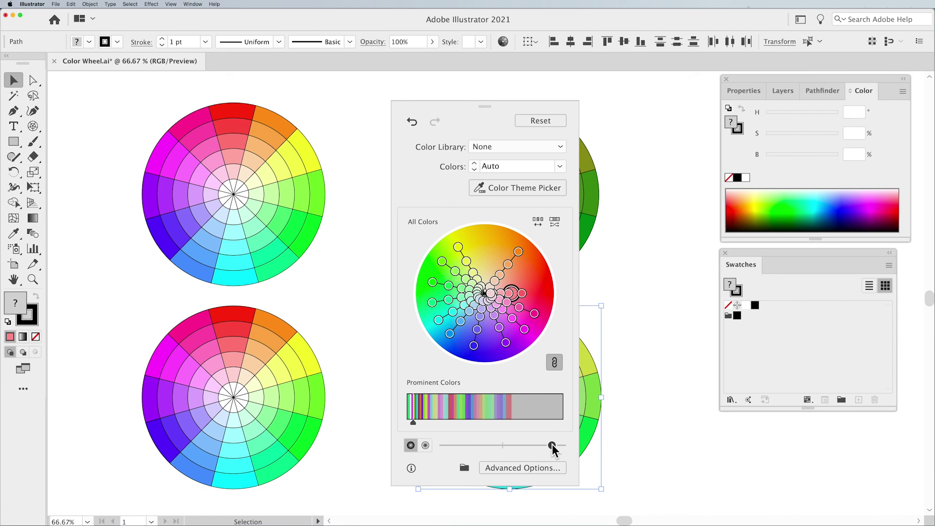
click(499, 94)
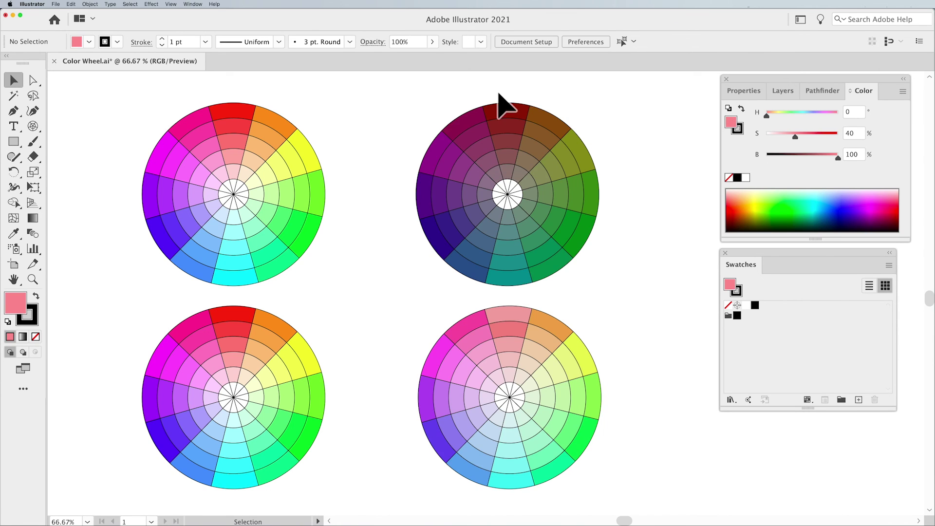